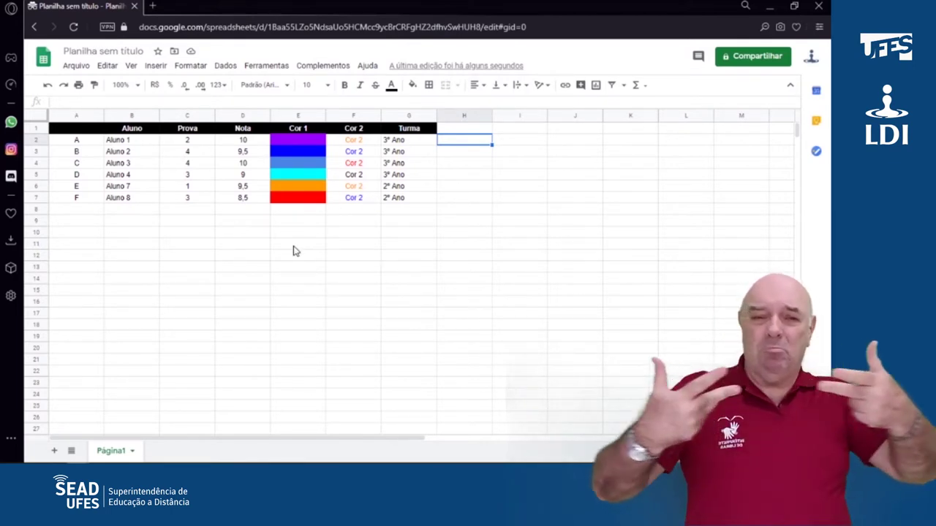
# Create a filter on the student table in A1:G7, covering the header row and all data rows
pyautogui.moveTo(76, 129); pyautogui.dragTo(413, 205)
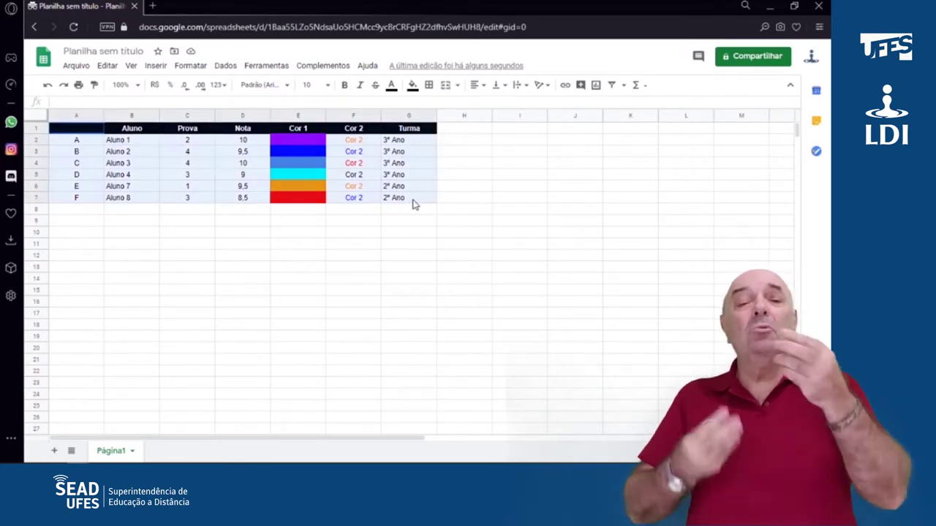
pyautogui.click(613, 86)
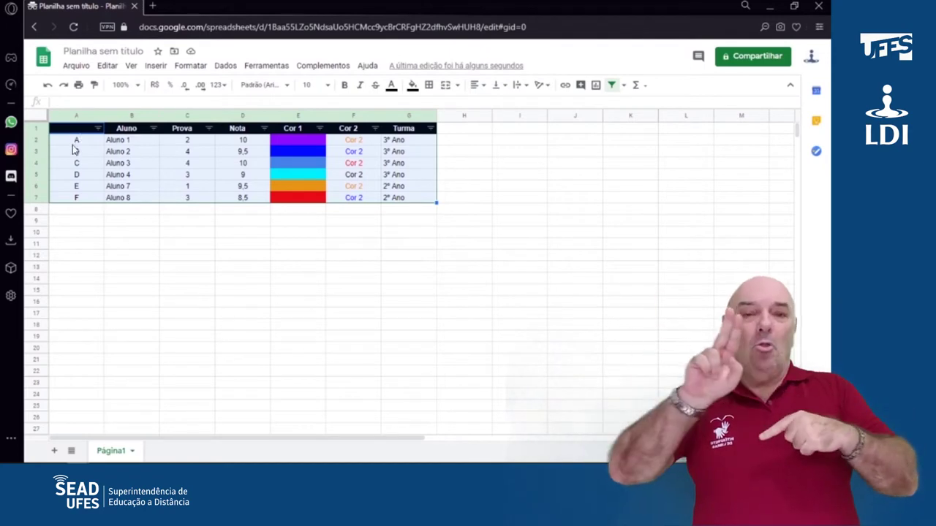
pyautogui.click(75, 211)
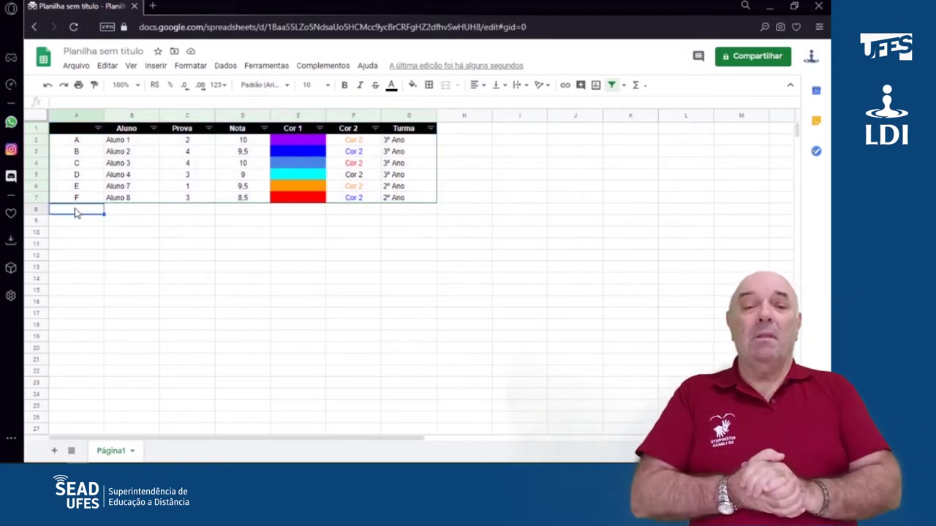
# Sort the table by the unlabelled first column Z → A, followed by A → Z
pyautogui.click(98, 128)
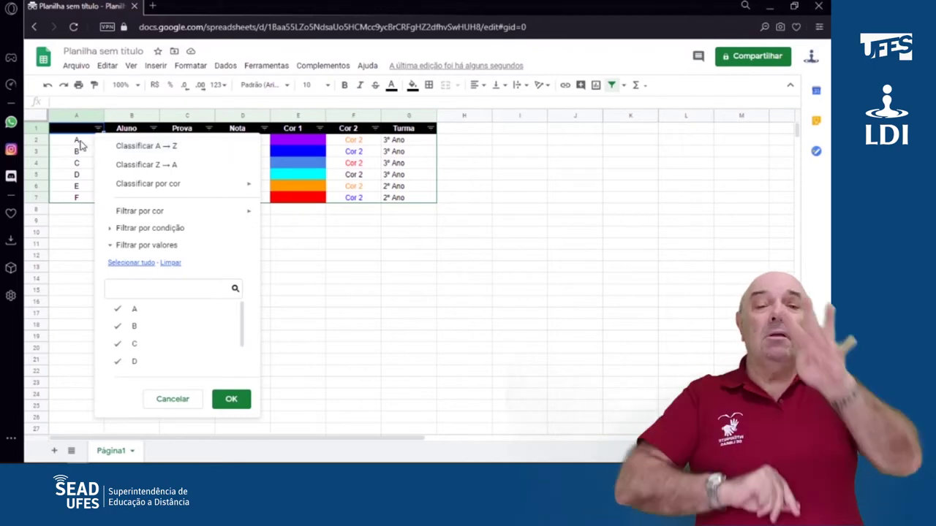
pyautogui.click(123, 165)
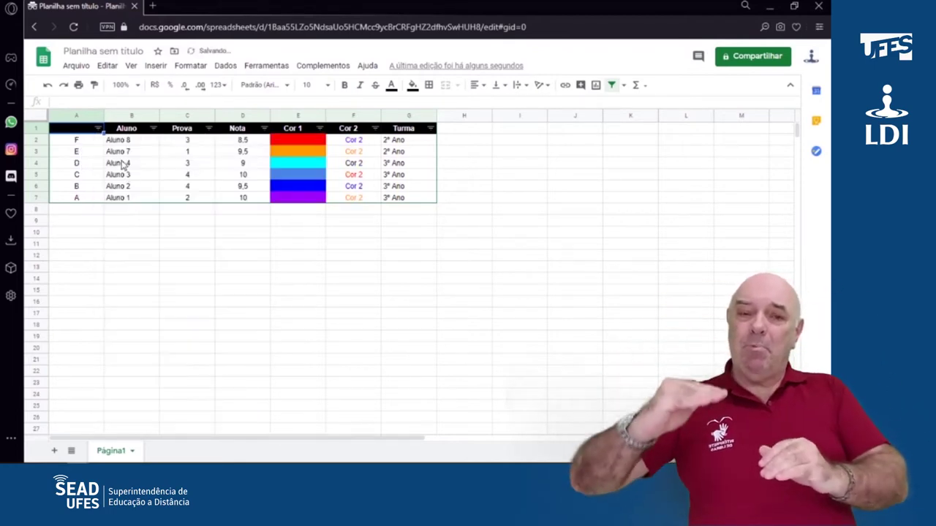
pyautogui.click(98, 129)
pyautogui.click(117, 148)
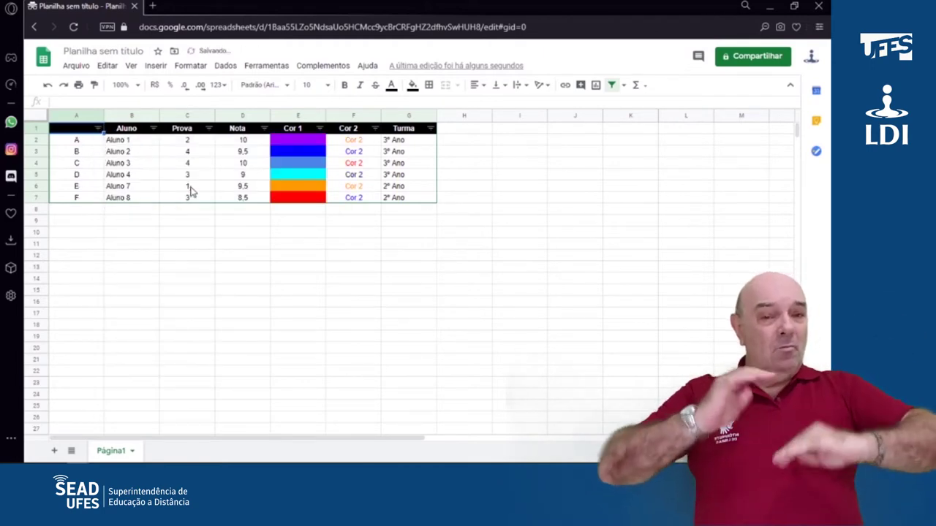
# Sort the table by the Prova column A → Z, followed by Z → A
pyautogui.click(209, 128)
pyautogui.click(166, 147)
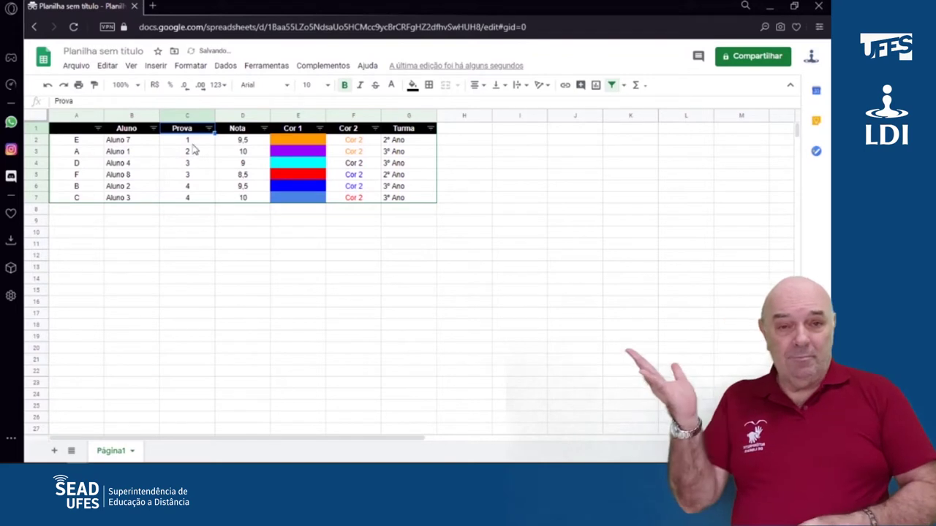
pyautogui.click(208, 129)
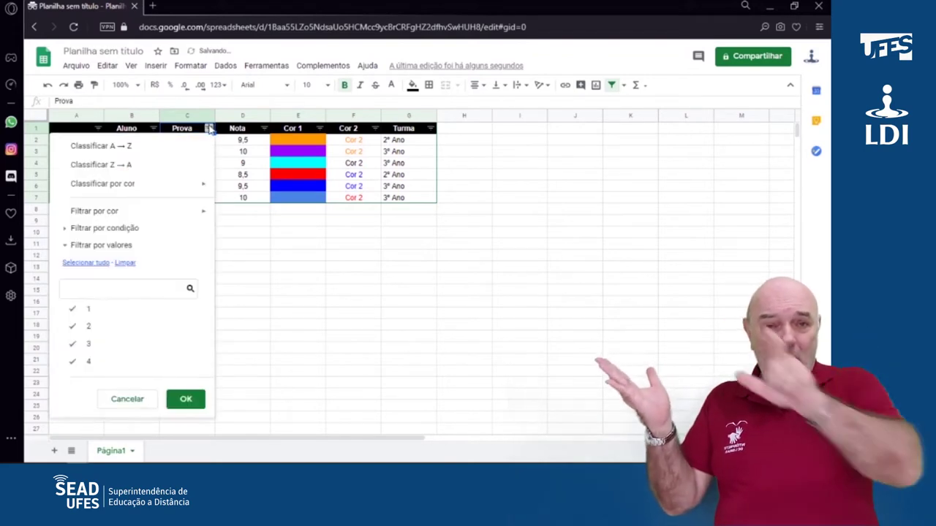
pyautogui.click(194, 163)
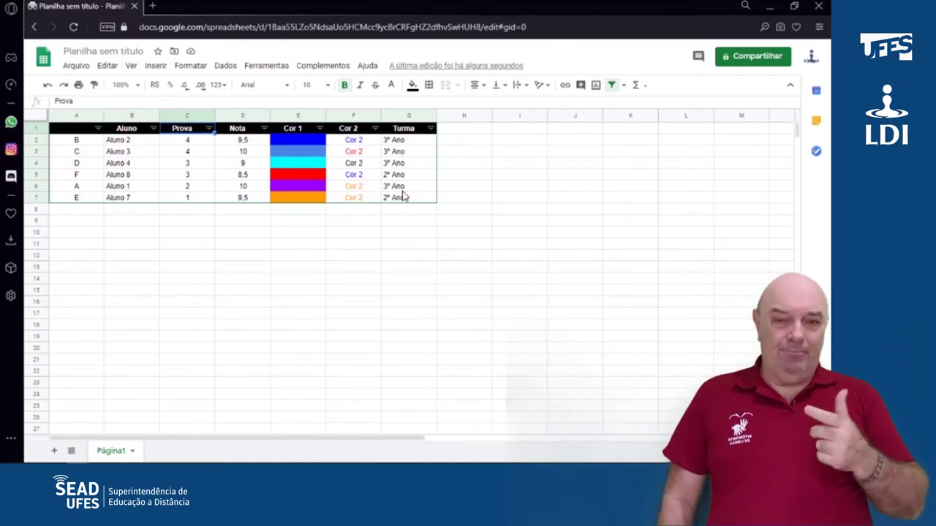
# Sort the table A → Z by the first column, and sort it by the azul fill colour in the Cor 1 column
pyautogui.click(98, 128)
pyautogui.click(128, 142)
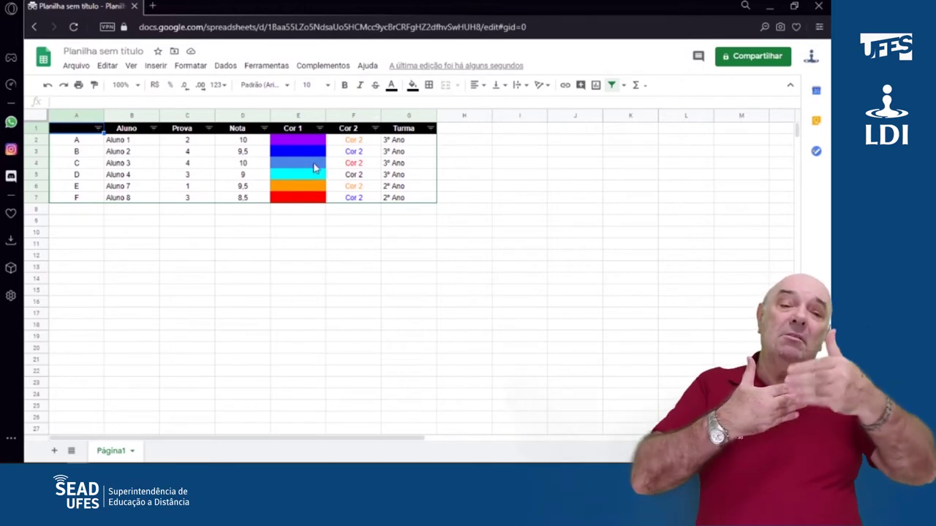
pyautogui.click(319, 127)
pyautogui.moveTo(313, 184)
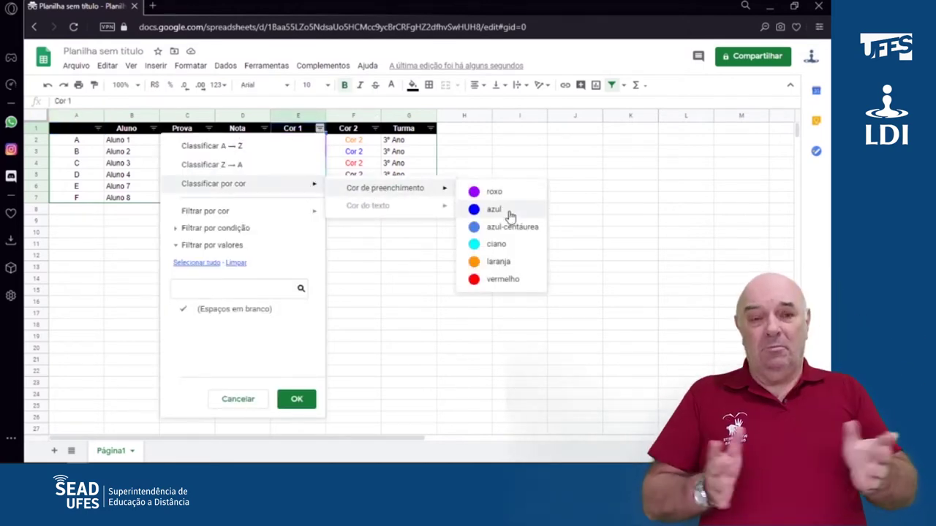
pyautogui.click(509, 213)
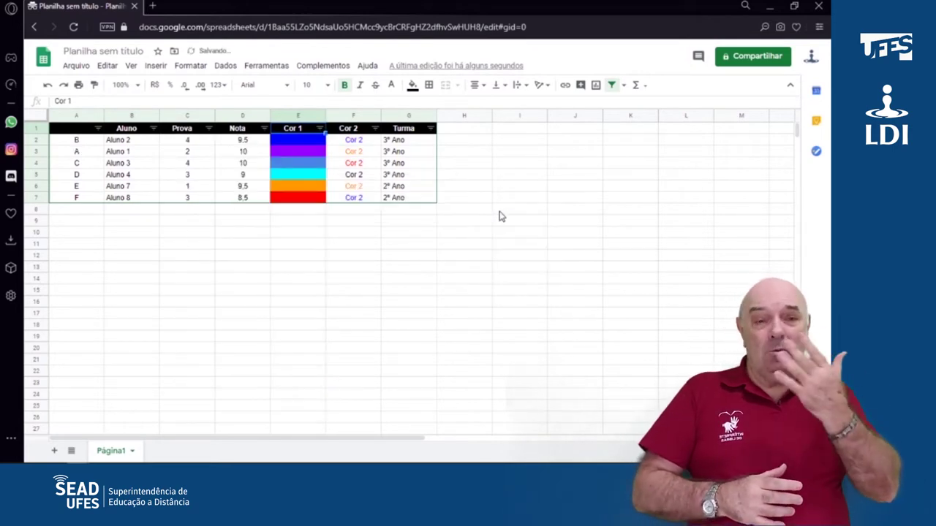
# Sort the table by the vermelho text colour in the Cor 2 column
pyautogui.click(375, 130)
pyautogui.moveTo(346, 191)
pyautogui.moveTo(439, 210)
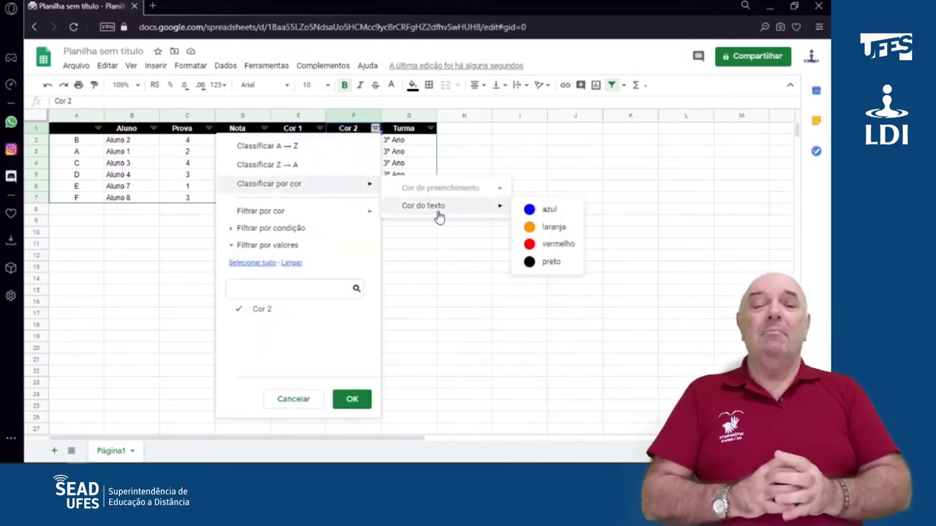
pyautogui.click(533, 245)
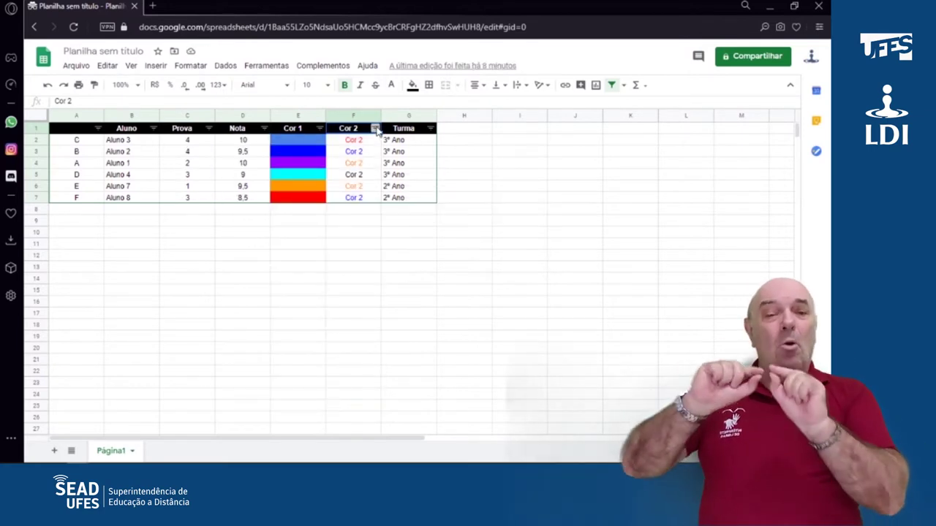
# Filter the table to show only rows with vermelho text in the Cor 2 column
pyautogui.click(375, 128)
pyautogui.moveTo(312, 213)
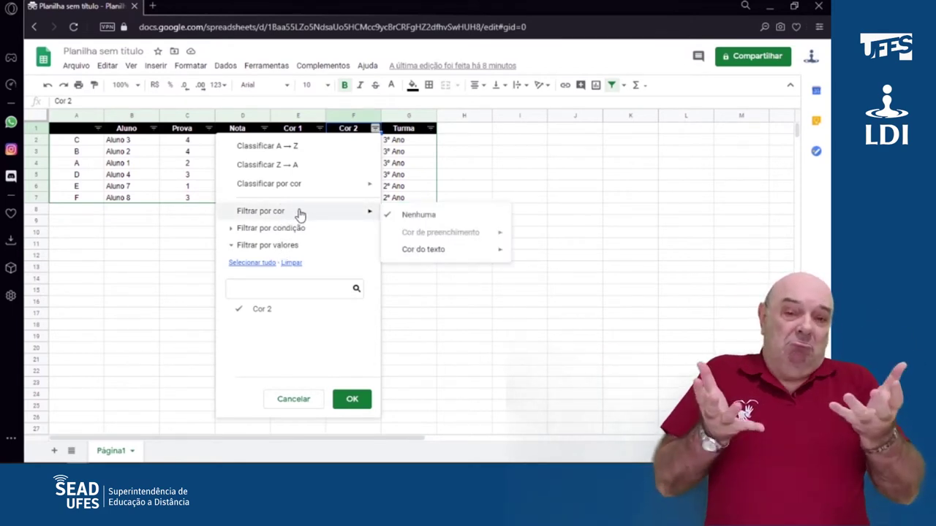
pyautogui.moveTo(450, 251)
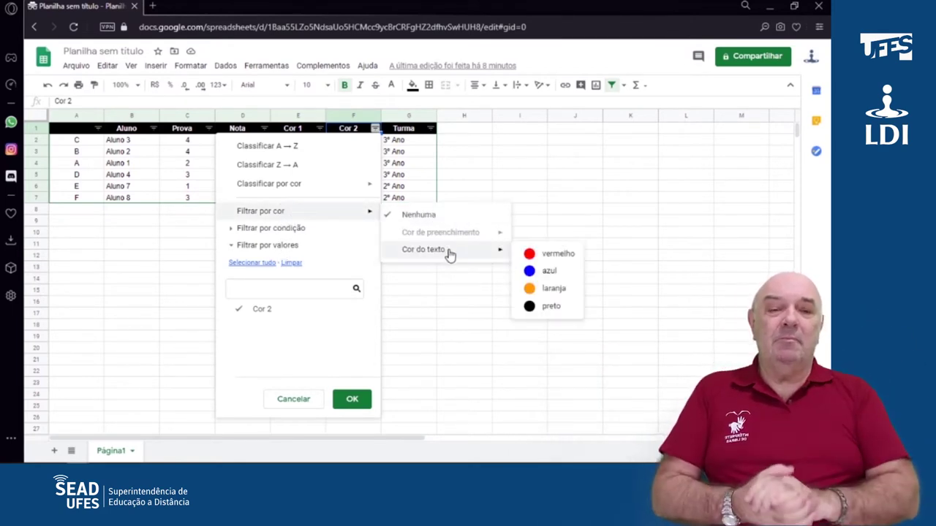
pyautogui.click(551, 256)
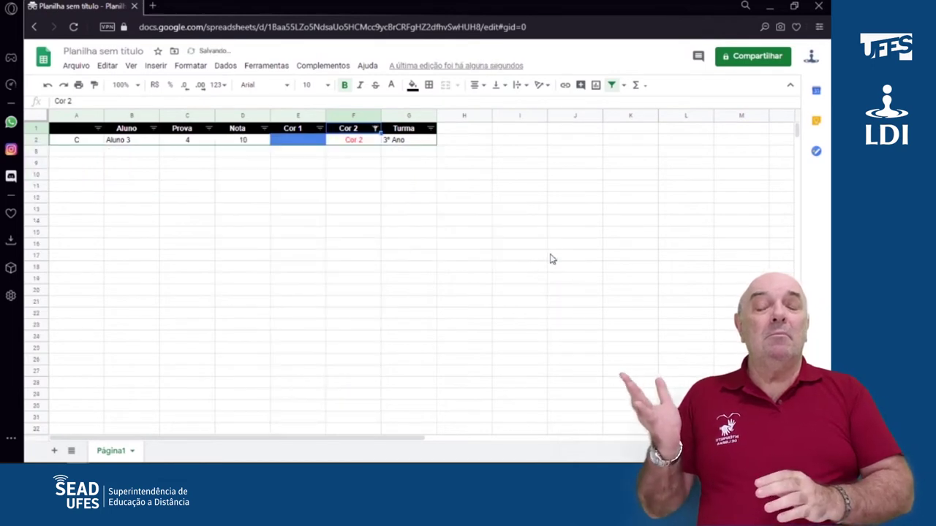
# Remove the text colour filter from the Cor 2 column by setting it to Nenhuma
pyautogui.click(375, 128)
pyautogui.moveTo(341, 212)
pyautogui.click(419, 216)
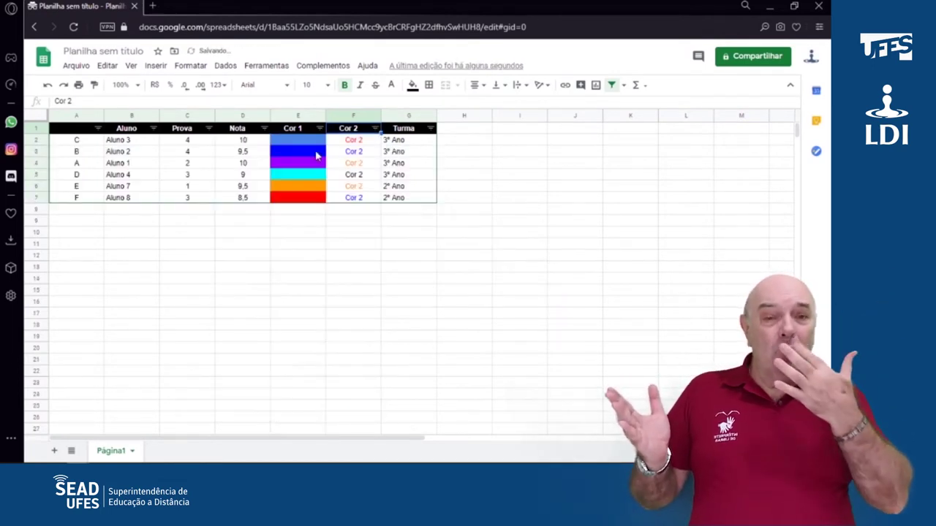
# Filter the table to show only rows with the roxo fill colour in the Cor 1 column
pyautogui.click(319, 128)
pyautogui.moveTo(290, 210)
pyautogui.moveTo(389, 232)
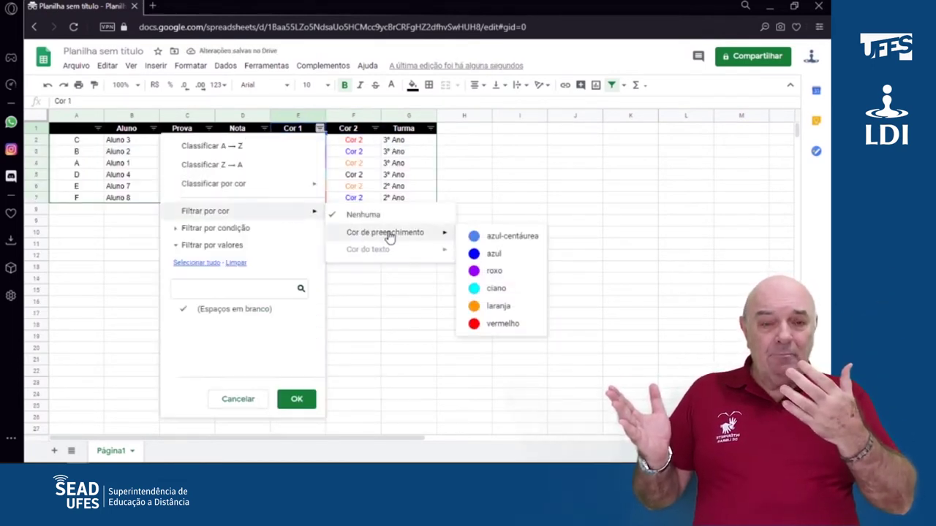
pyautogui.click(496, 272)
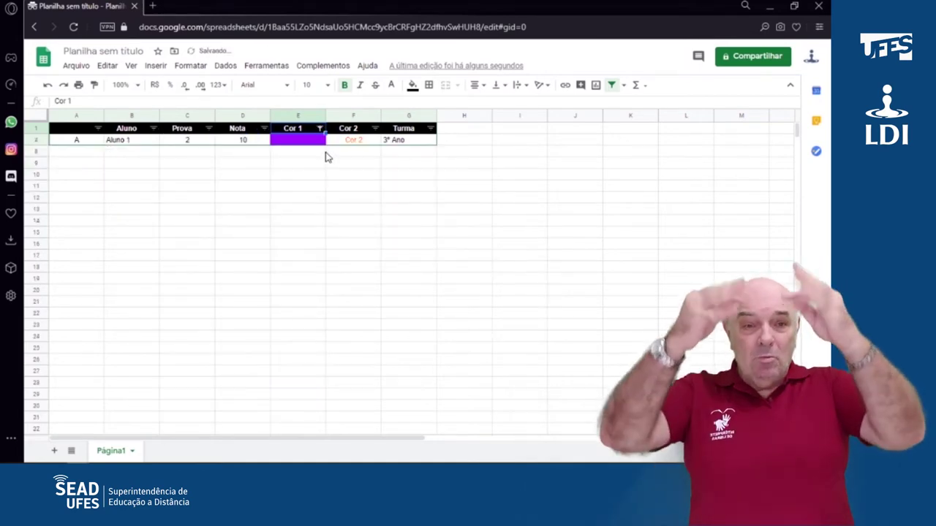
# Remove the fill colour filter from the Cor 1 column by setting it to Nenhuma
pyautogui.click(320, 128)
pyautogui.moveTo(289, 212)
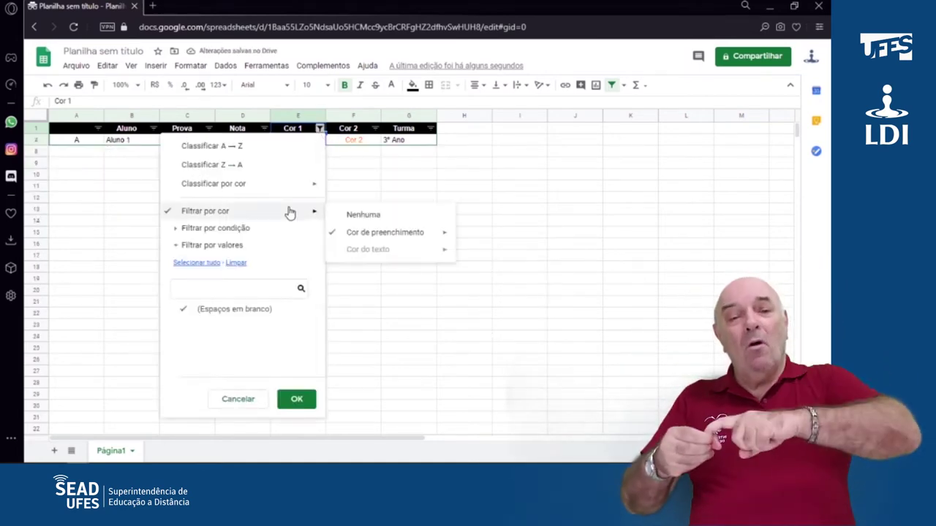
pyautogui.click(371, 213)
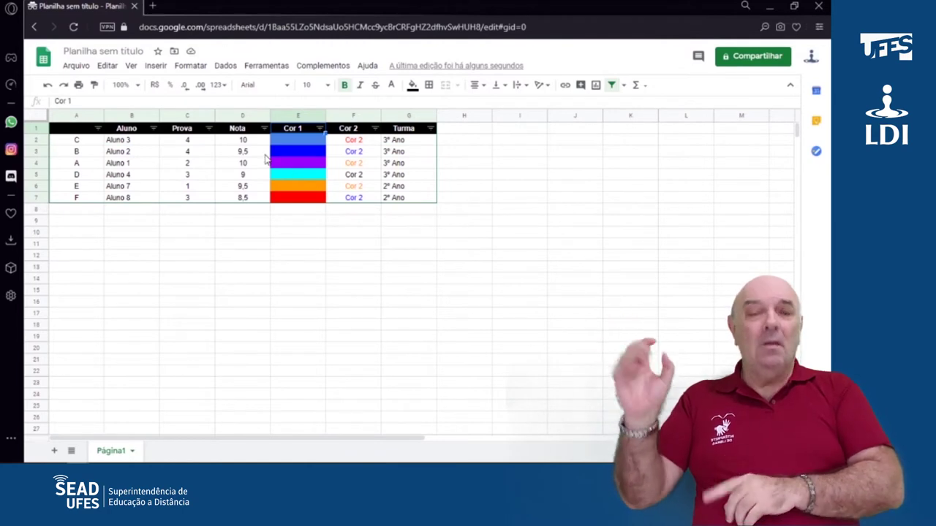
pyautogui.click(264, 129)
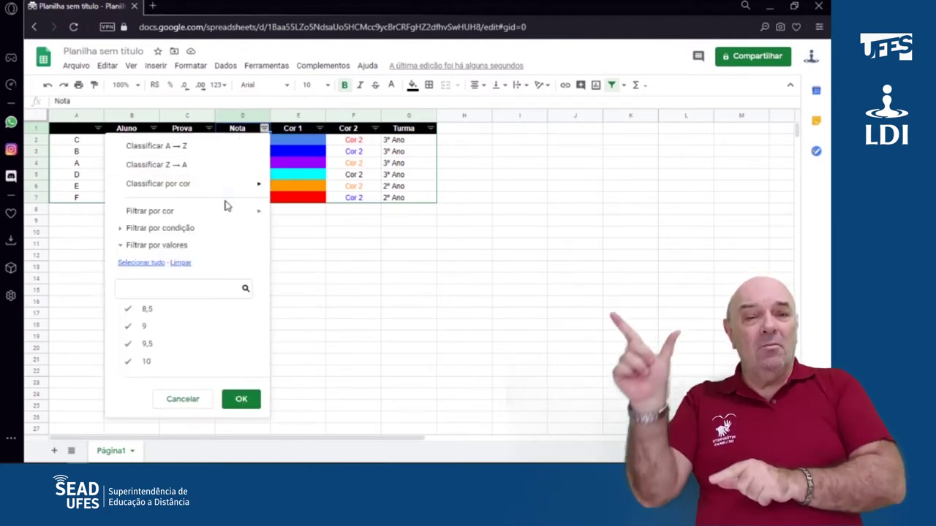
pyautogui.click(121, 228)
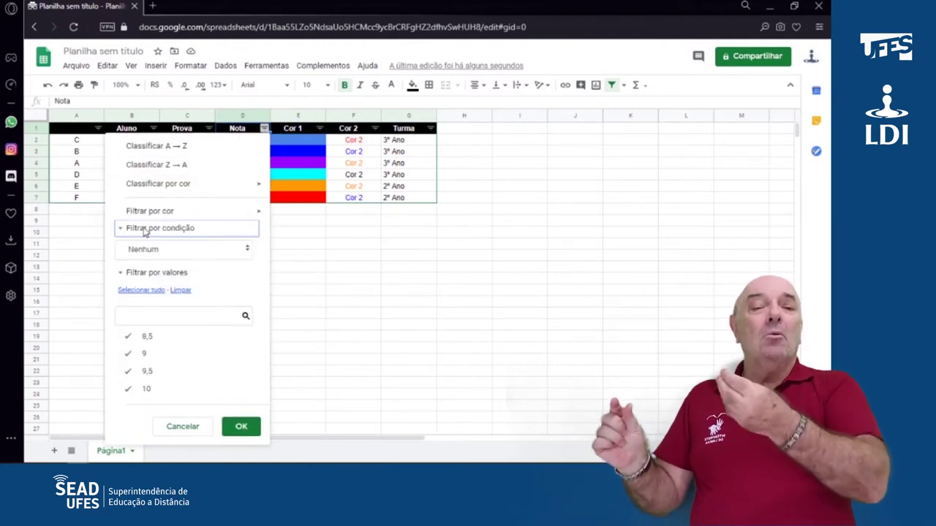
pyautogui.click(232, 249)
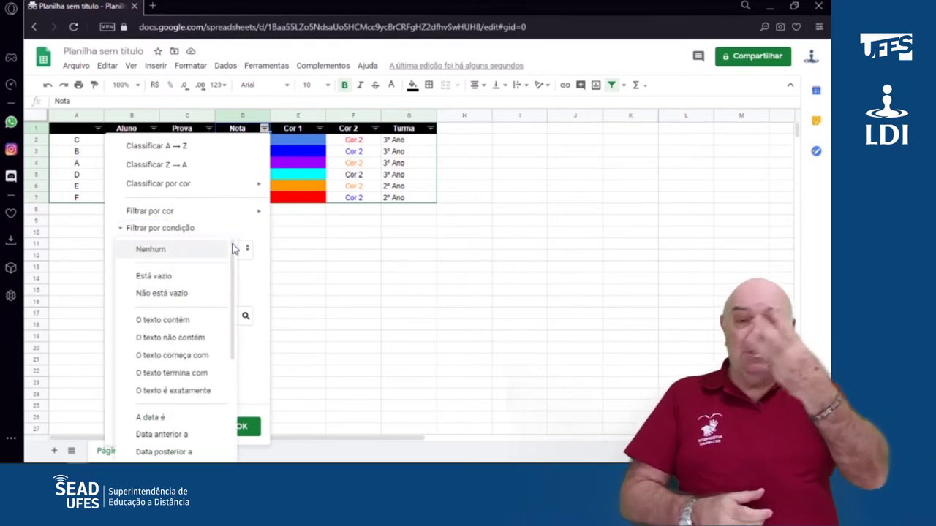
pyautogui.click(275, 212)
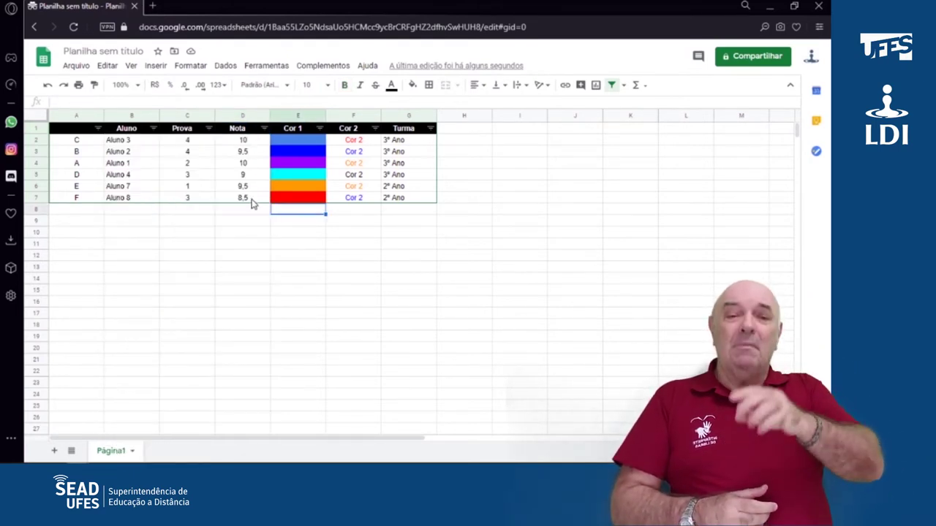
# Filter the Nota column by the condition "O texto não contém" with a comma (,) as the value
pyautogui.click(264, 129)
pyautogui.click(124, 229)
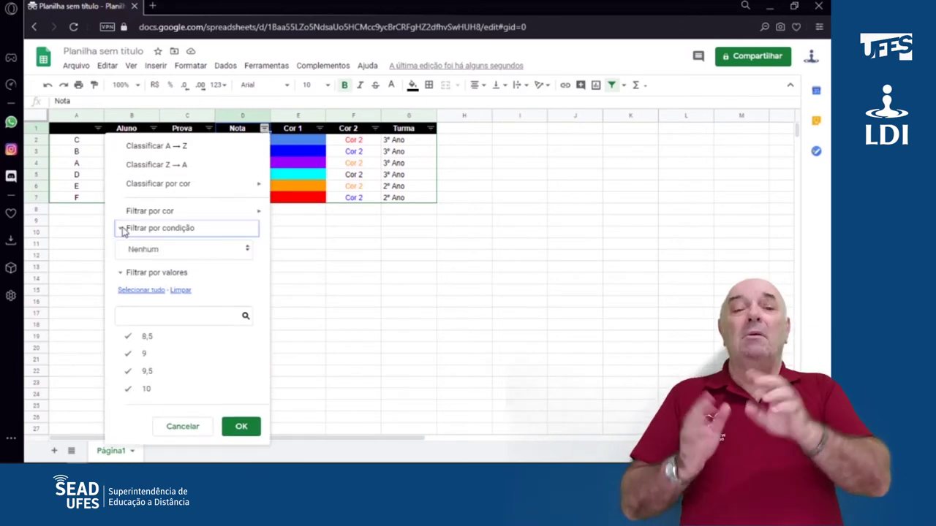
pyautogui.click(220, 248)
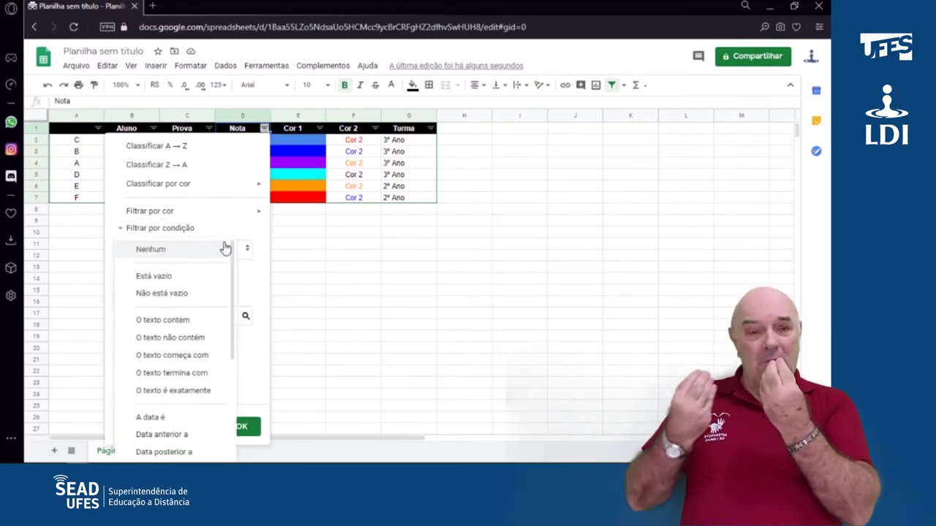
pyautogui.click(204, 337)
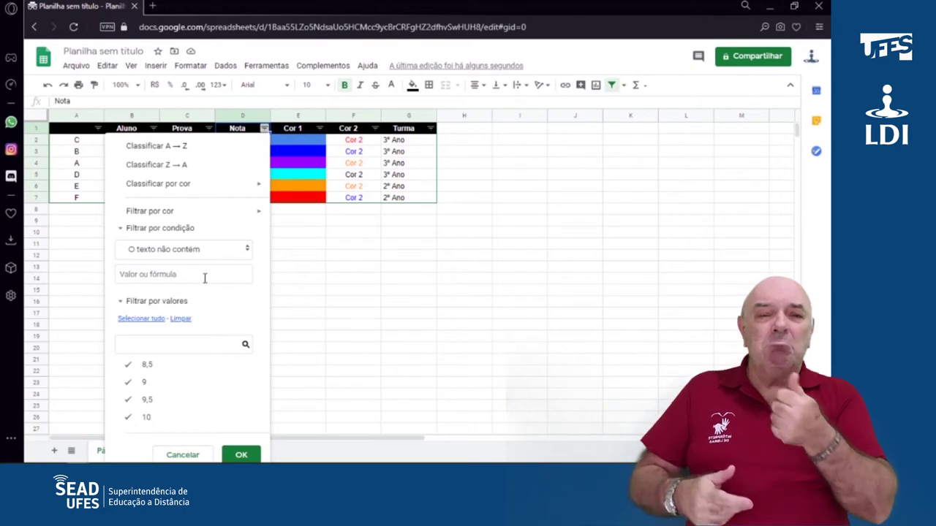
pyautogui.click(205, 275)
pyautogui.write('1')
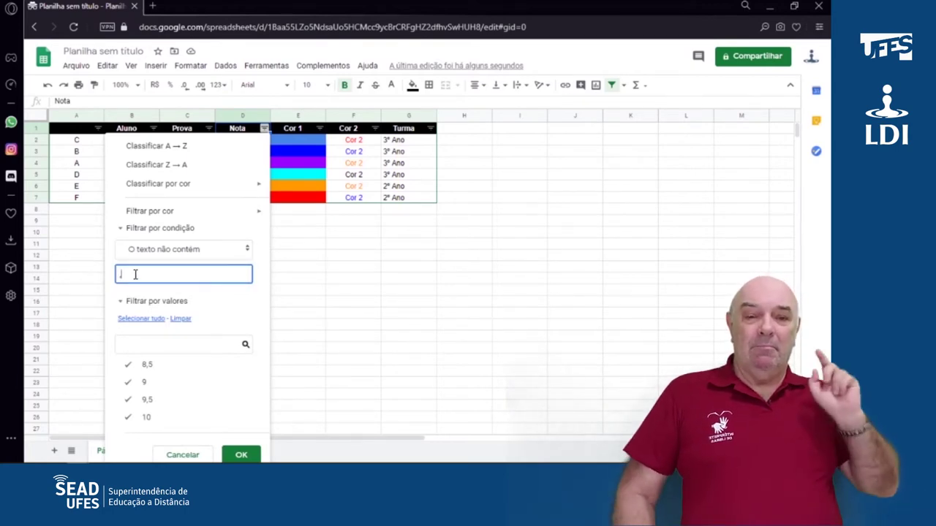
pyautogui.click(242, 454)
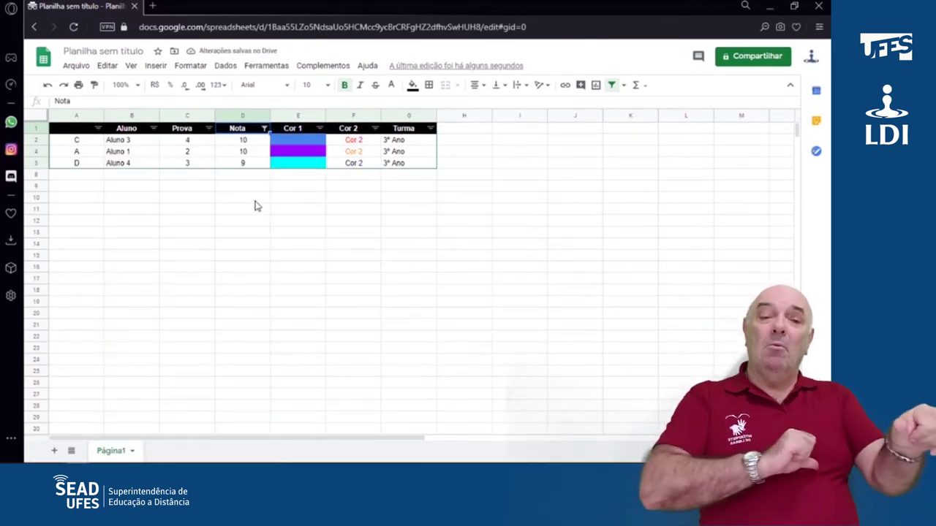
# Change the Nota column's filter condition to "O texto contém", keeping the comma as the value
pyautogui.click(264, 129)
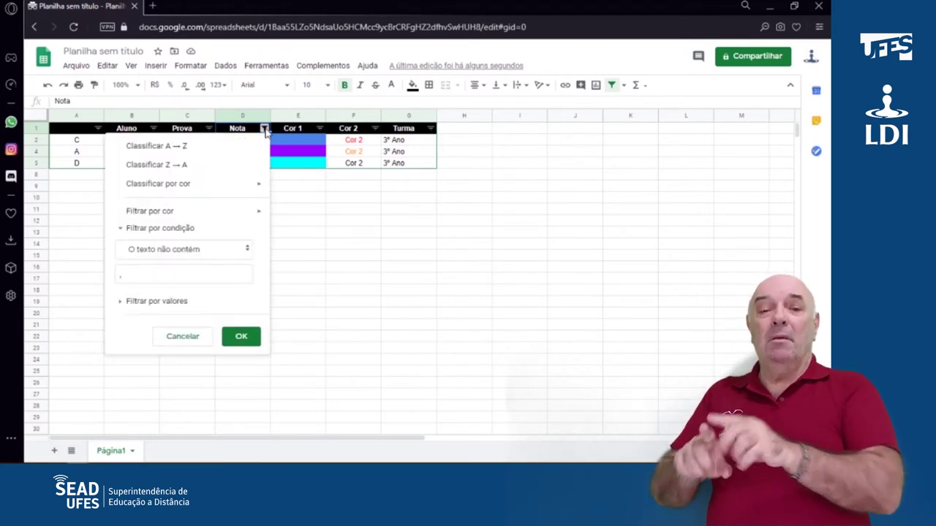
pyautogui.click(224, 250)
pyautogui.click(190, 236)
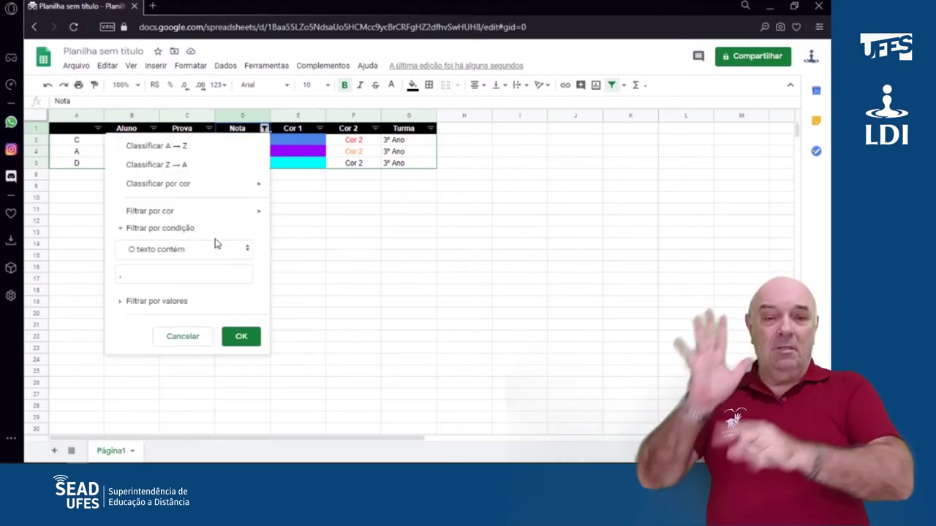
pyautogui.click(258, 337)
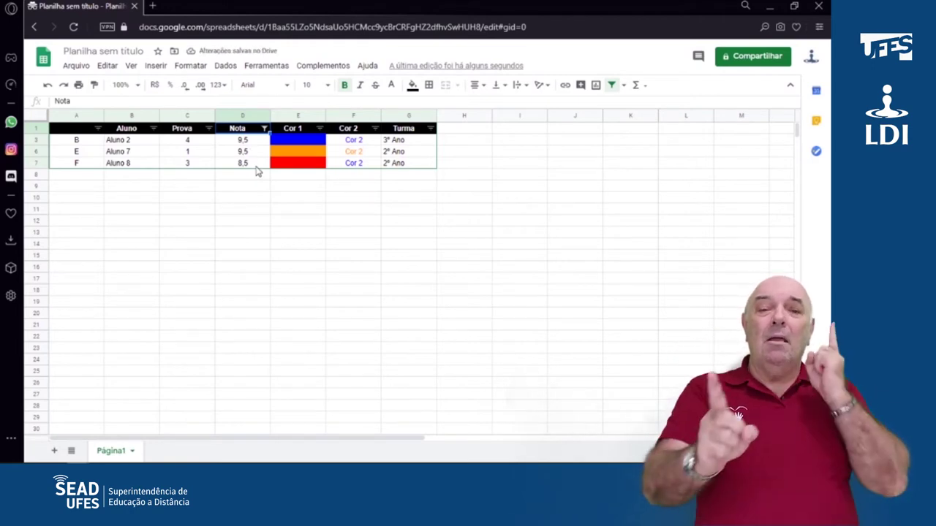
# Remove the condition filter from the Nota column by setting its condition to Nenhum
pyautogui.click(265, 129)
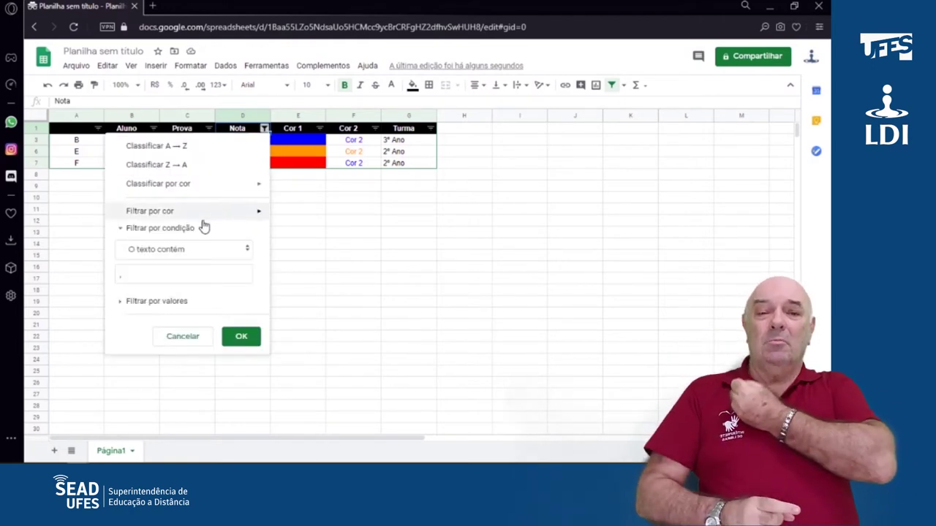
pyautogui.click(197, 249)
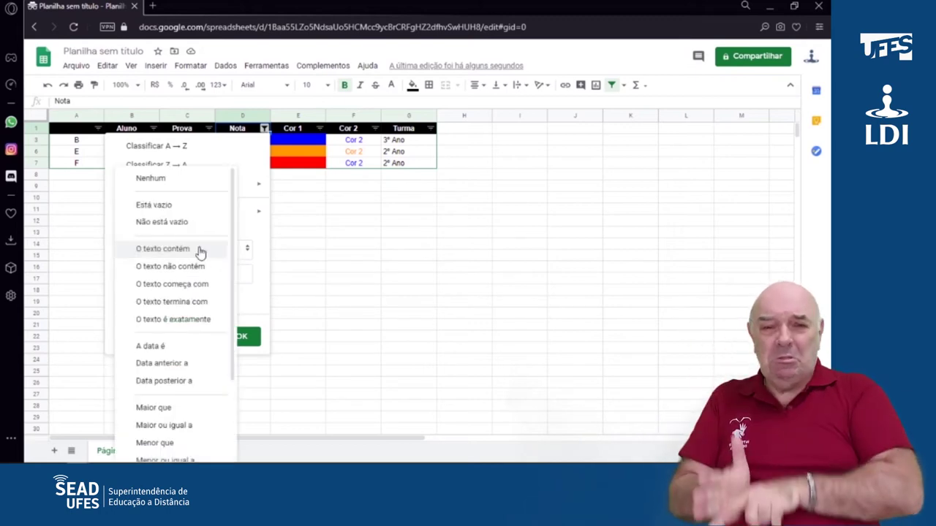
pyautogui.scroll(-2, 181, 411)
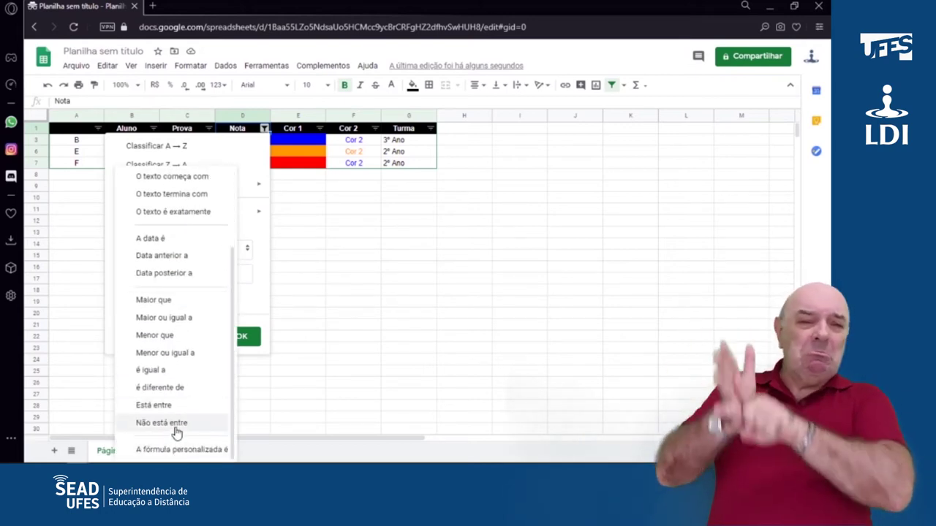
pyautogui.scroll(3, 192, 252)
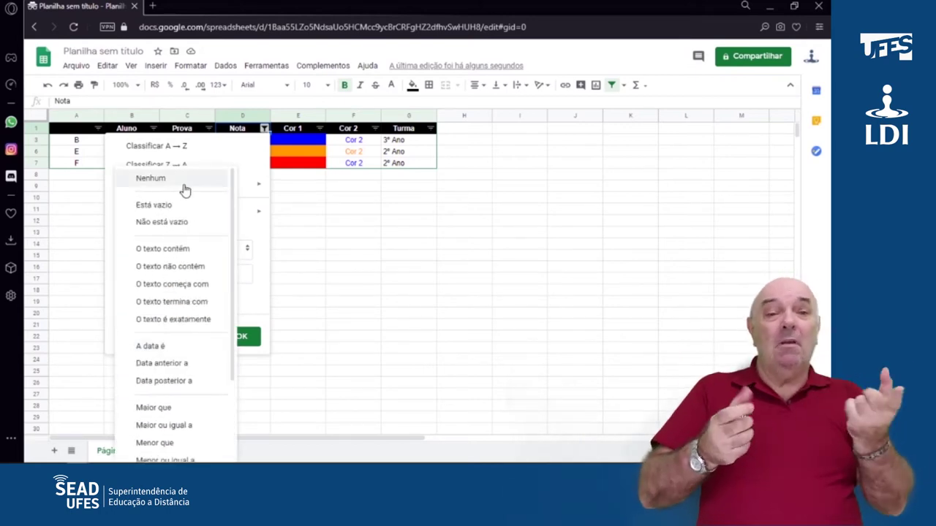
pyautogui.click(160, 188)
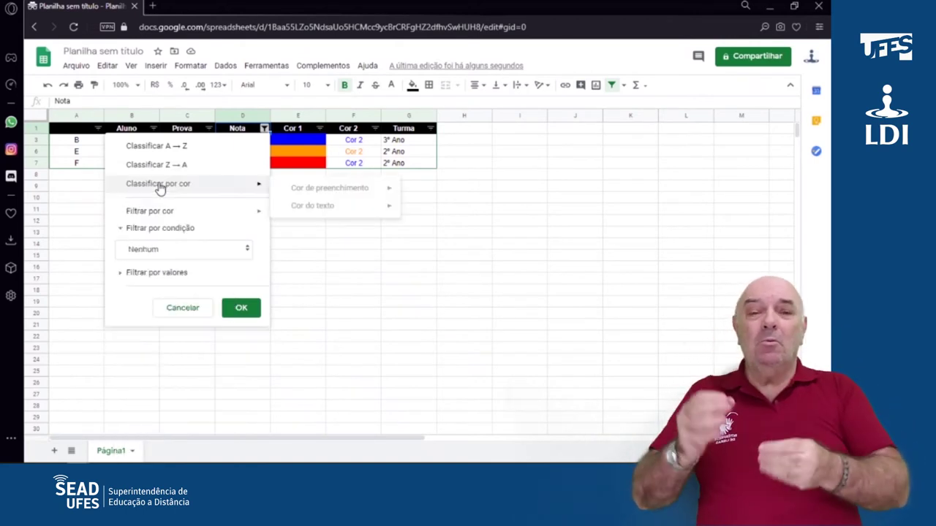
pyautogui.click(241, 308)
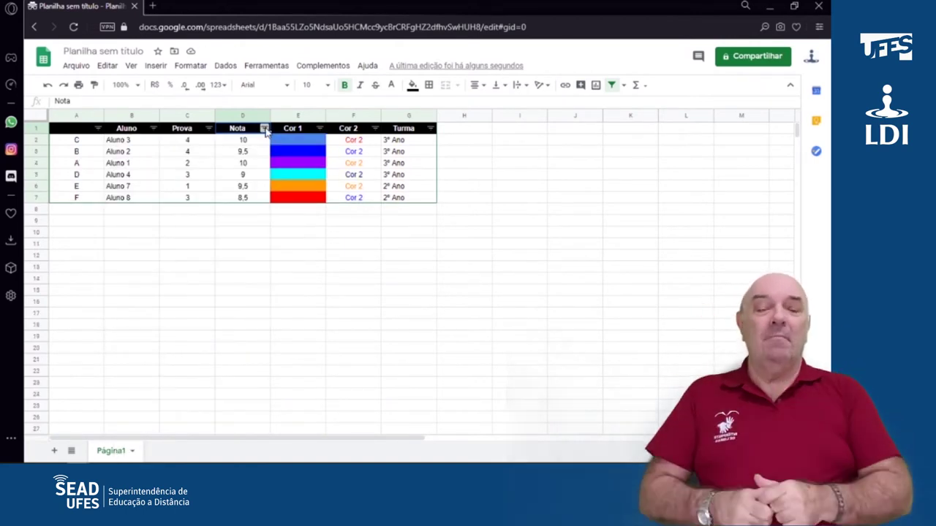
# Filter the Nota column by values so only rows with 8,5 are shown, excluding 9, 9,5 and 10
pyautogui.click(265, 128)
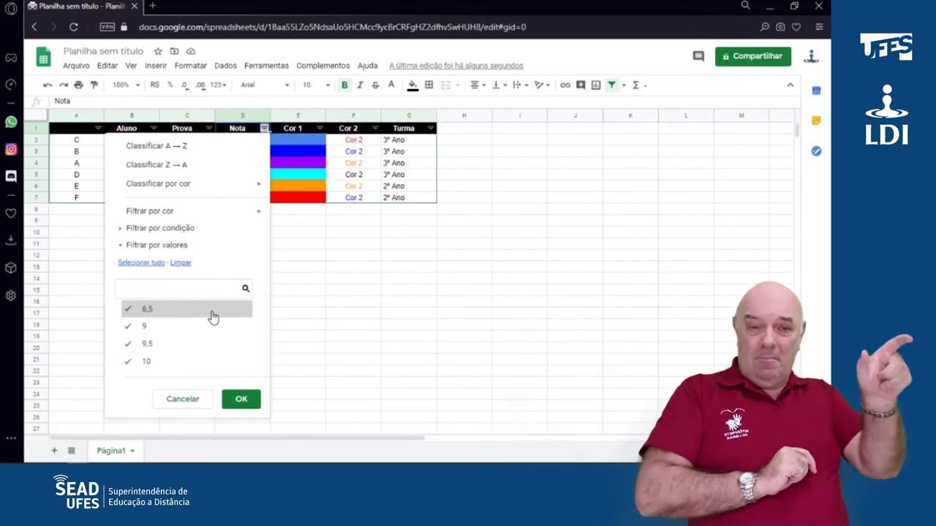
pyautogui.click(177, 326)
pyautogui.click(168, 344)
pyautogui.click(166, 364)
pyautogui.click(242, 399)
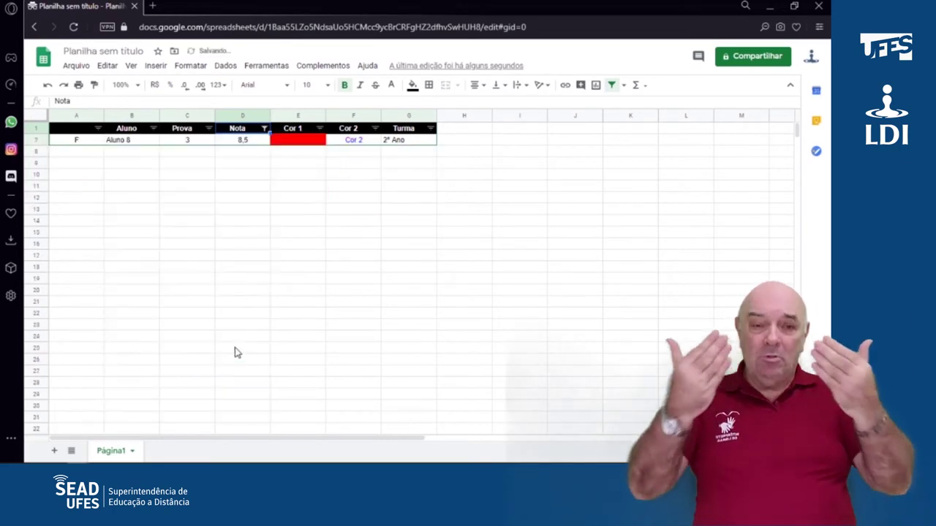
# Remove the value filter from the Nota column by reselecting all of its values
pyautogui.click(263, 128)
pyautogui.click(163, 264)
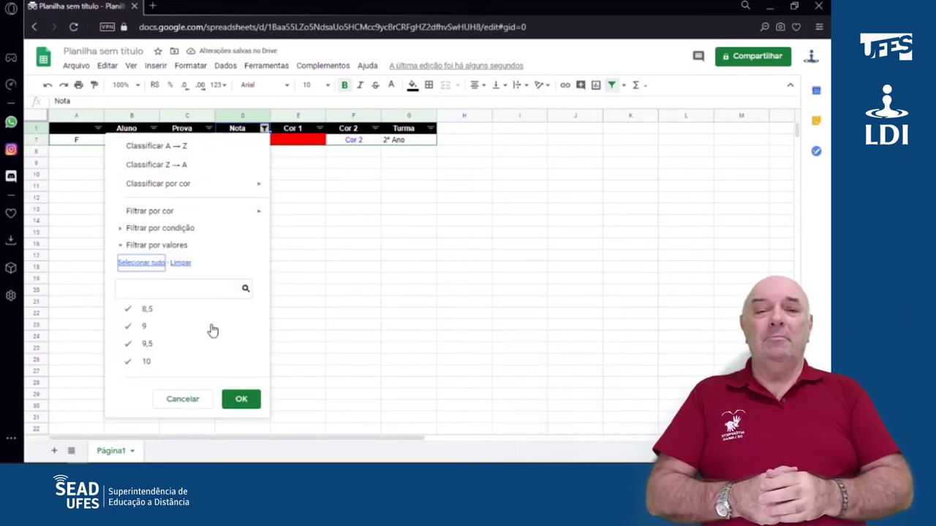
pyautogui.click(243, 400)
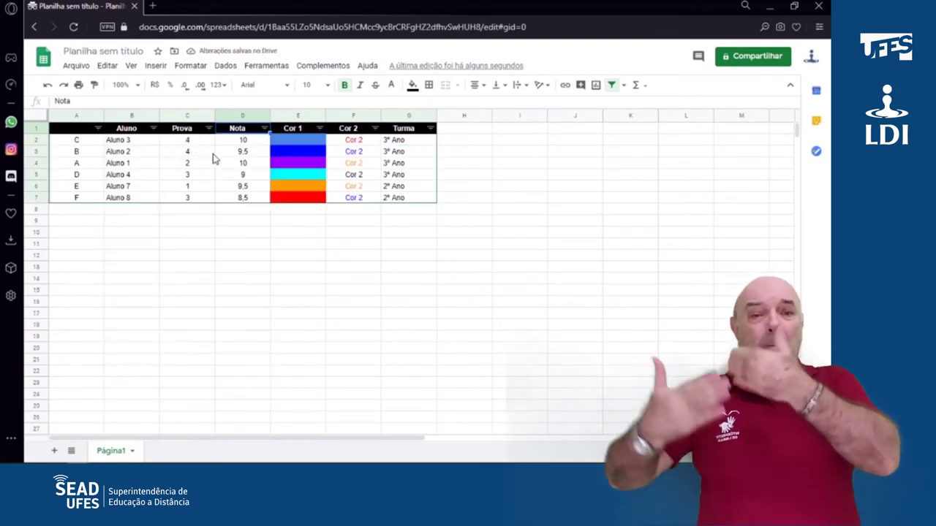
# Filter the Prova column by values, excluding 2 and 3 so only rows with 1 and 4 are shown
pyautogui.click(209, 129)
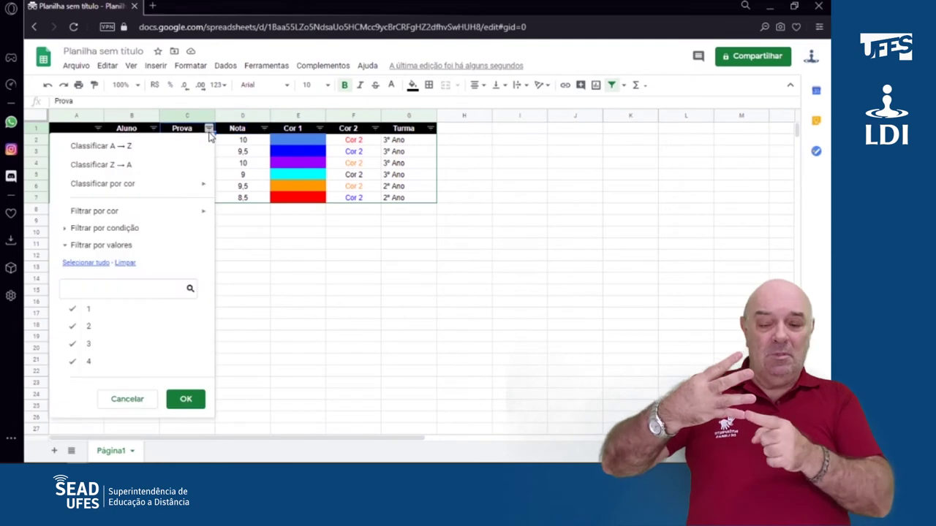
pyautogui.click(103, 332)
pyautogui.click(102, 344)
pyautogui.click(186, 399)
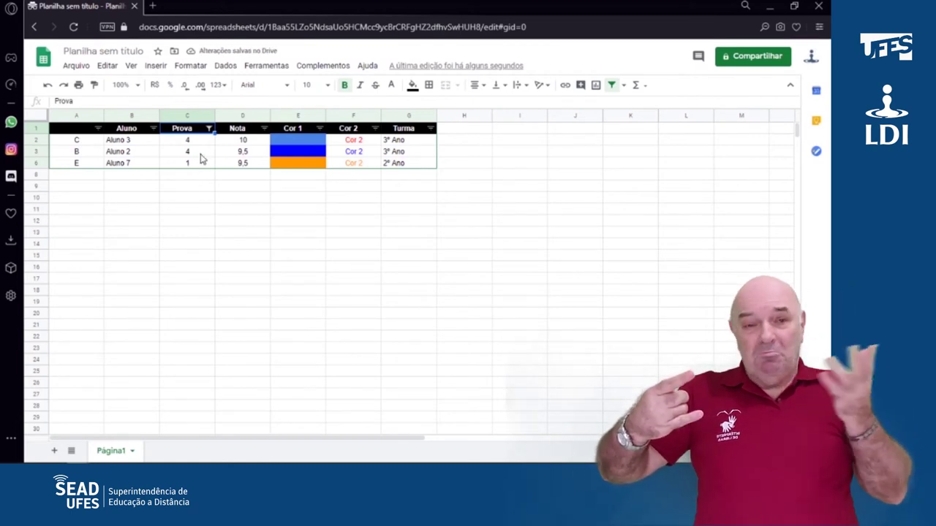
# Clear the Prova column's value selection and filter it to show only rows with the value 3
pyautogui.click(209, 130)
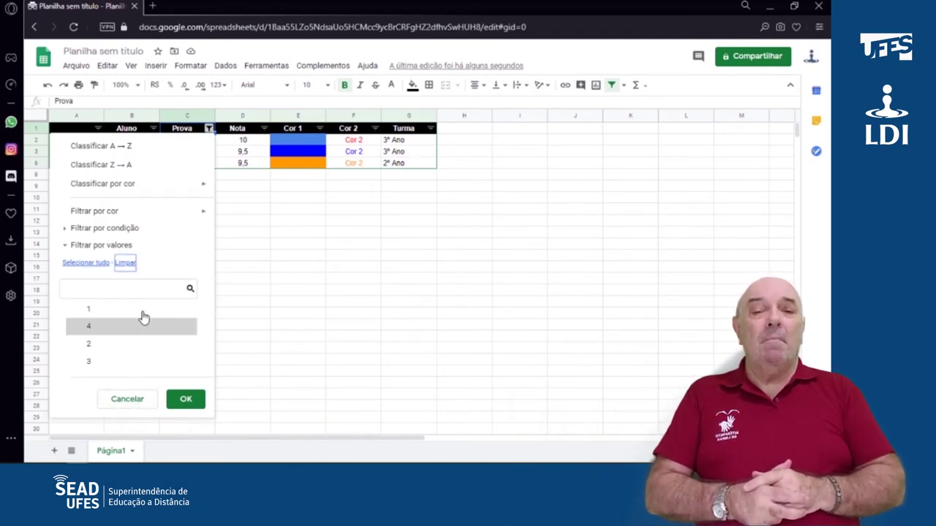
pyautogui.click(106, 369)
pyautogui.click(184, 400)
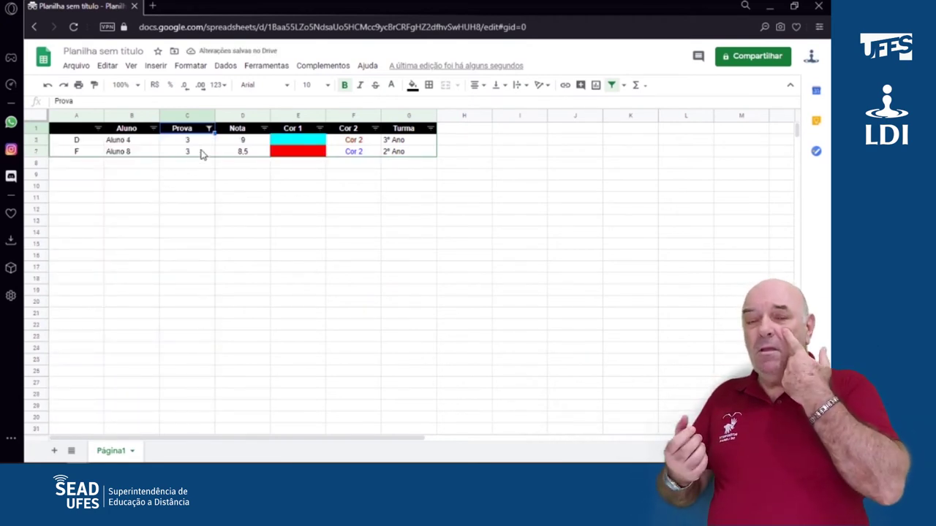
# Show every row again by reselecting all values in the Prova column's filter
pyautogui.click(209, 128)
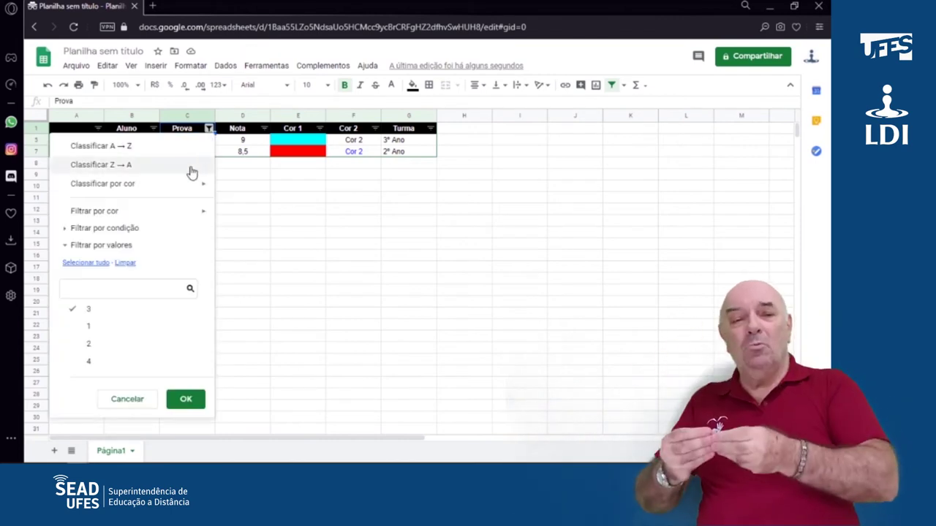
pyautogui.click(99, 264)
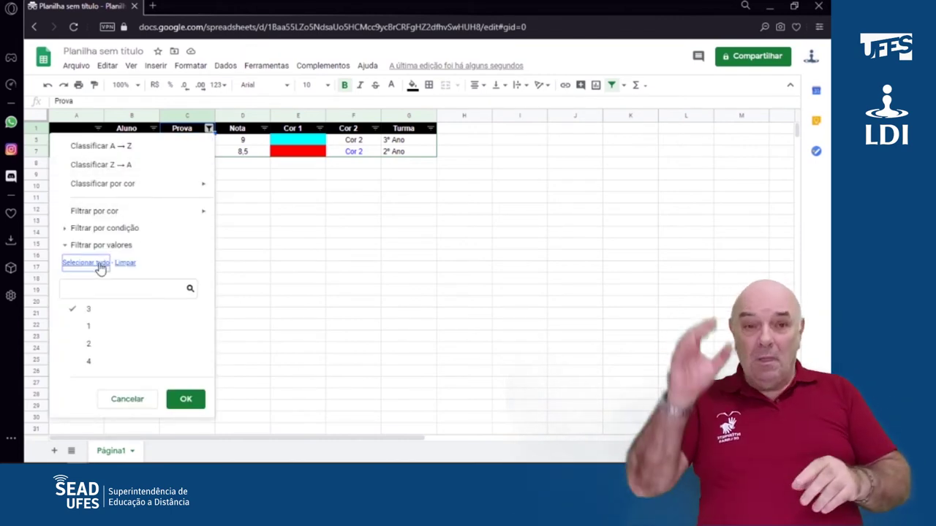
pyautogui.click(187, 403)
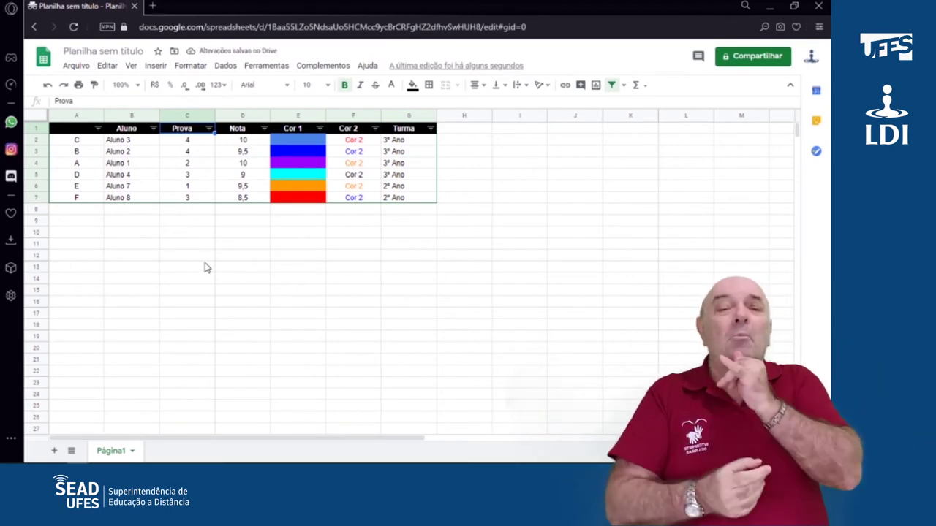
pyautogui.click(203, 212)
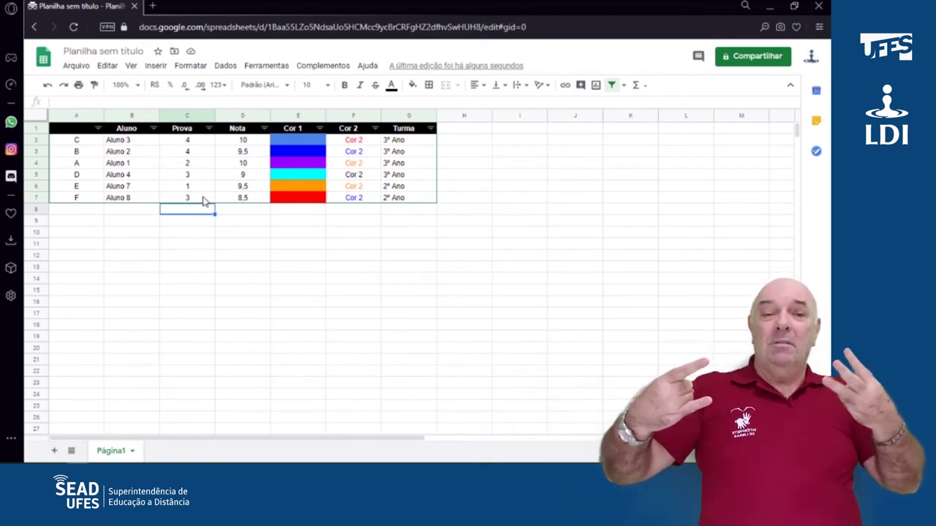
# Filter the Prova column to keep only tests 1 and 4 by excluding the values 2 and 3
pyautogui.click(209, 128)
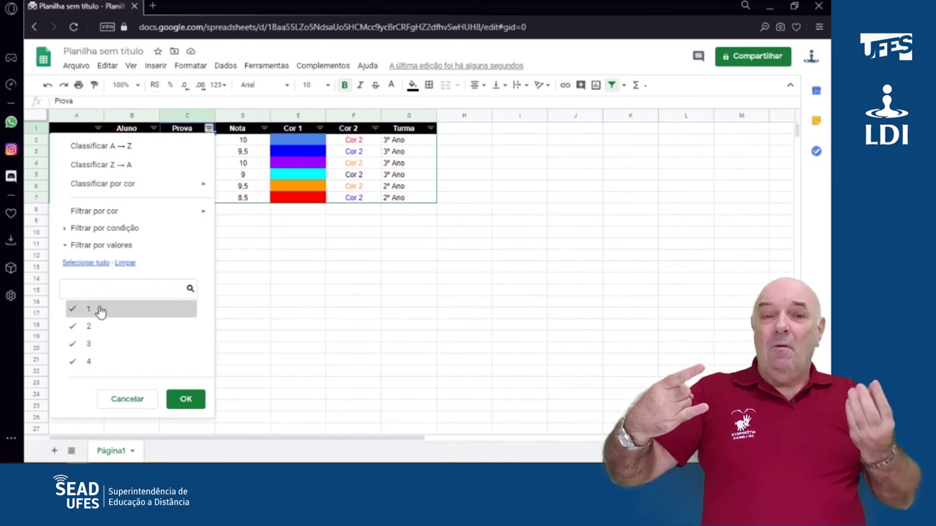
pyautogui.click(89, 326)
pyautogui.click(89, 343)
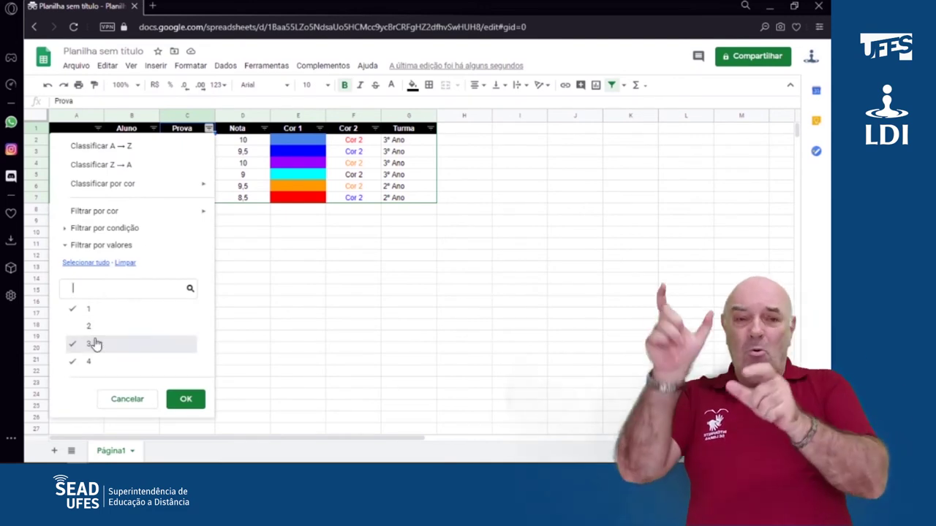
pyautogui.click(186, 399)
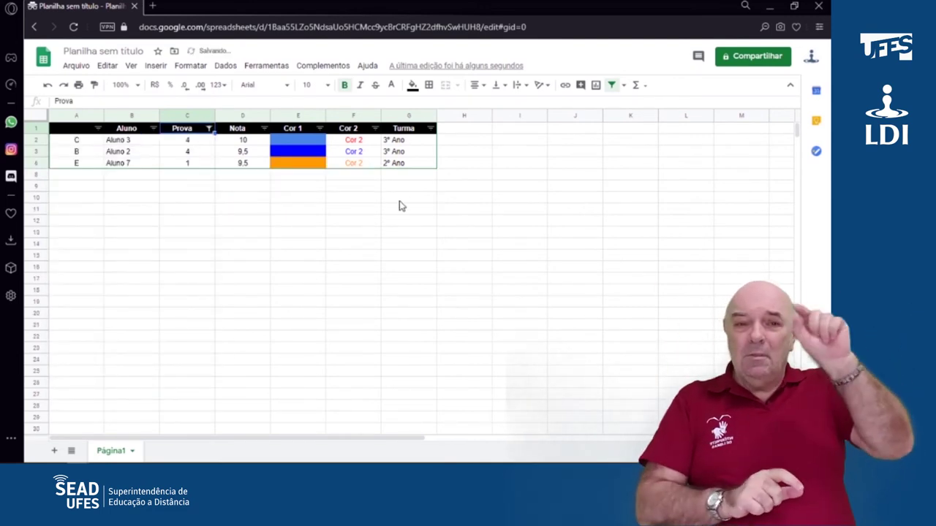
# Add a value filter on the Turma column that excludes 2º Ano and keeps only 3º Ano
pyautogui.click(432, 130)
pyautogui.click(327, 311)
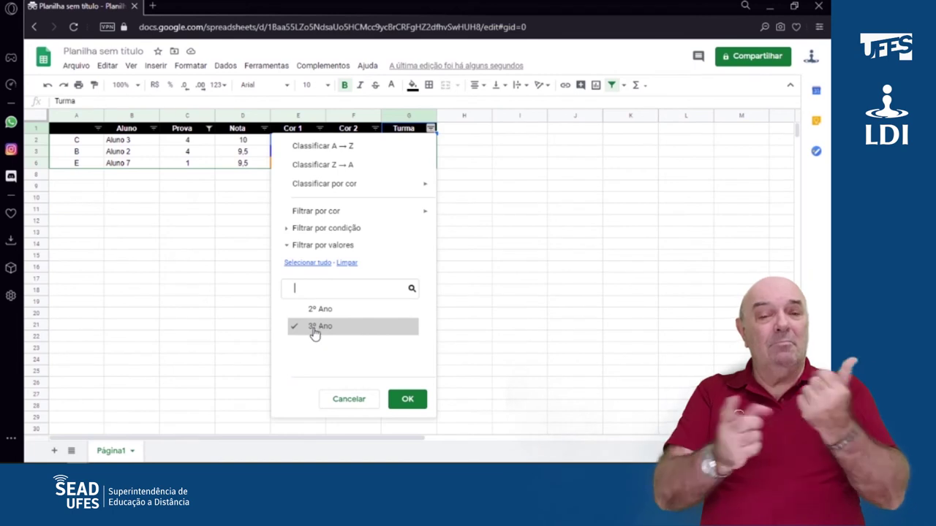
pyautogui.click(405, 401)
pyautogui.click(400, 176)
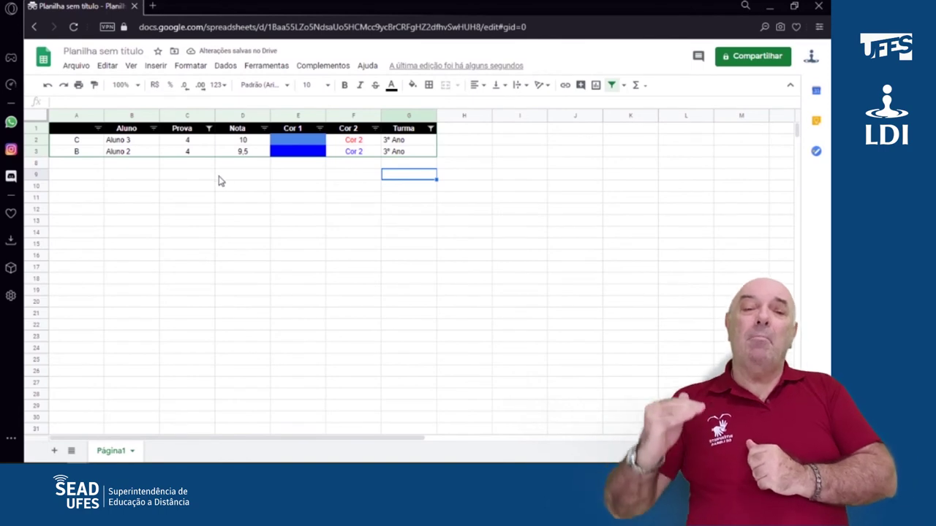
# Sort the filtered rows by the Nota column in descending order (Z → A)
pyautogui.click(264, 129)
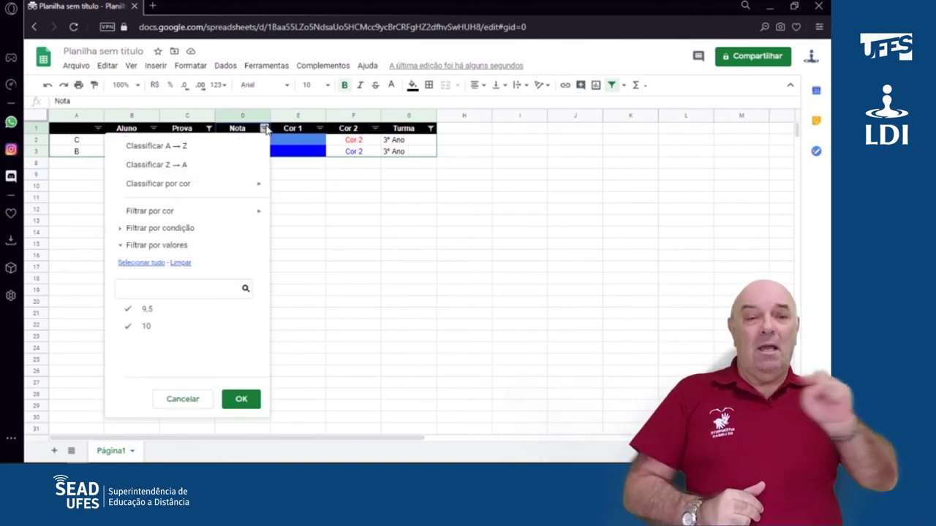
pyautogui.click(211, 165)
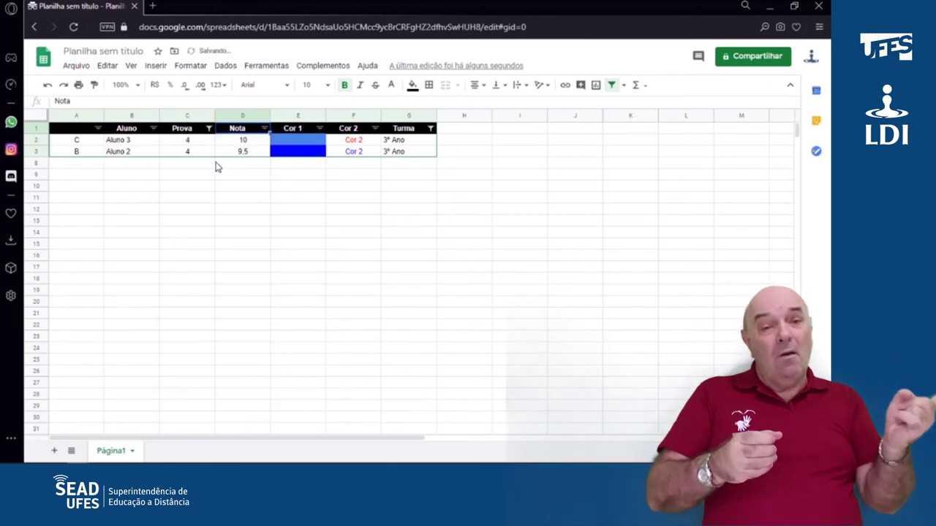
pyautogui.click(250, 167)
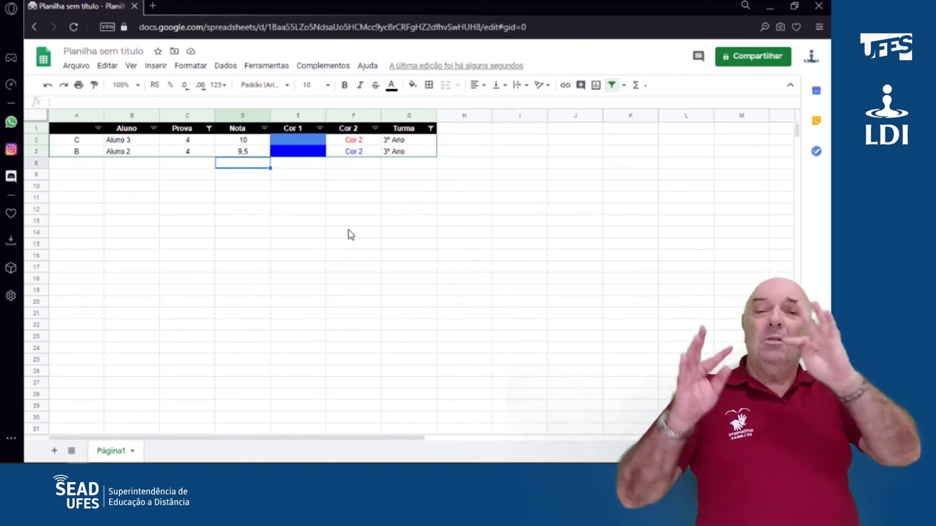
# Remove the value filters from the Turma and Prova columns by reselecting all values in each
pyautogui.click(430, 128)
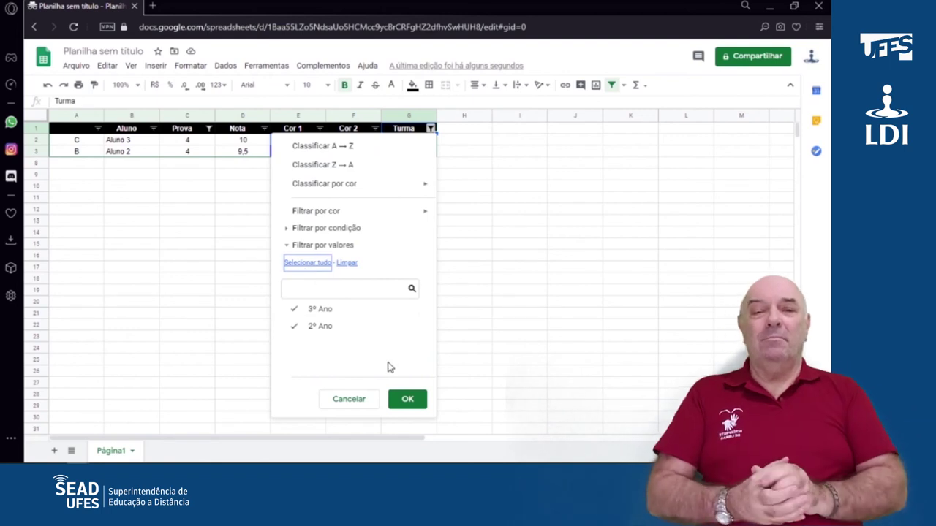
pyautogui.click(412, 401)
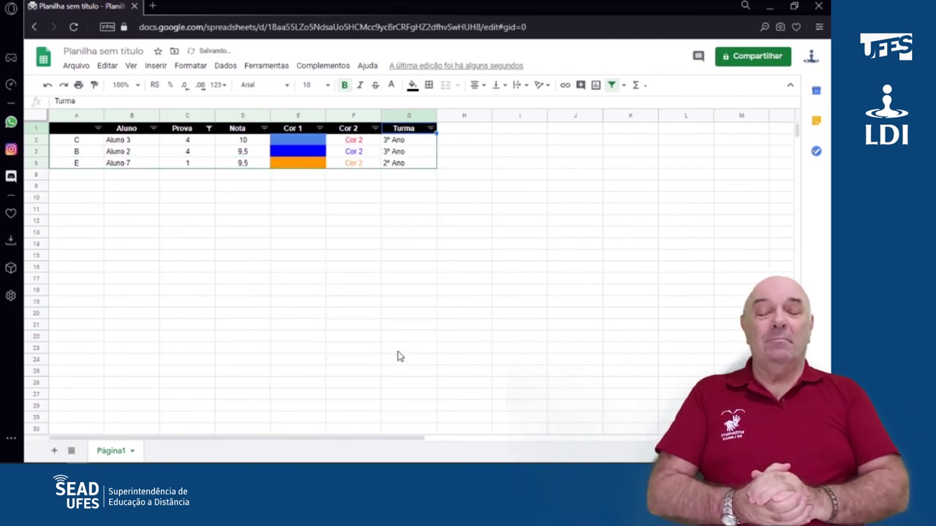
pyautogui.click(209, 129)
pyautogui.click(77, 263)
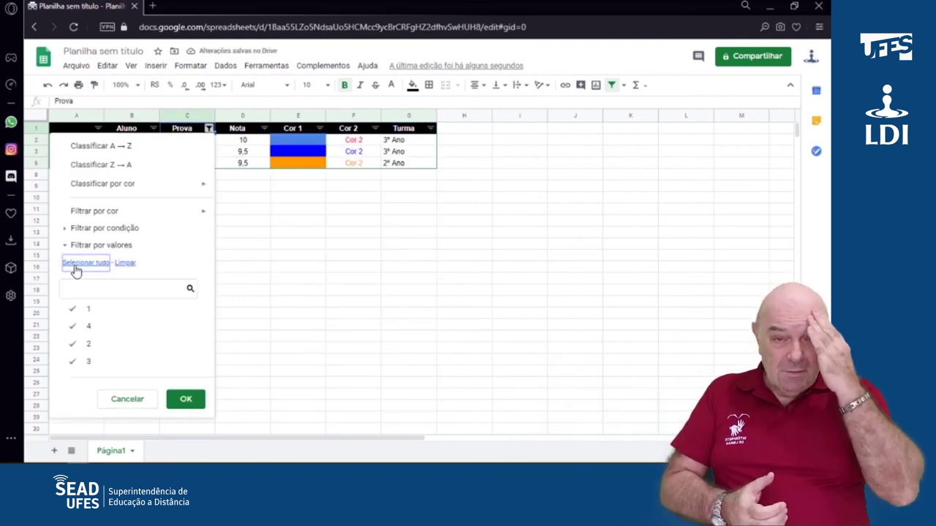
pyautogui.click(196, 400)
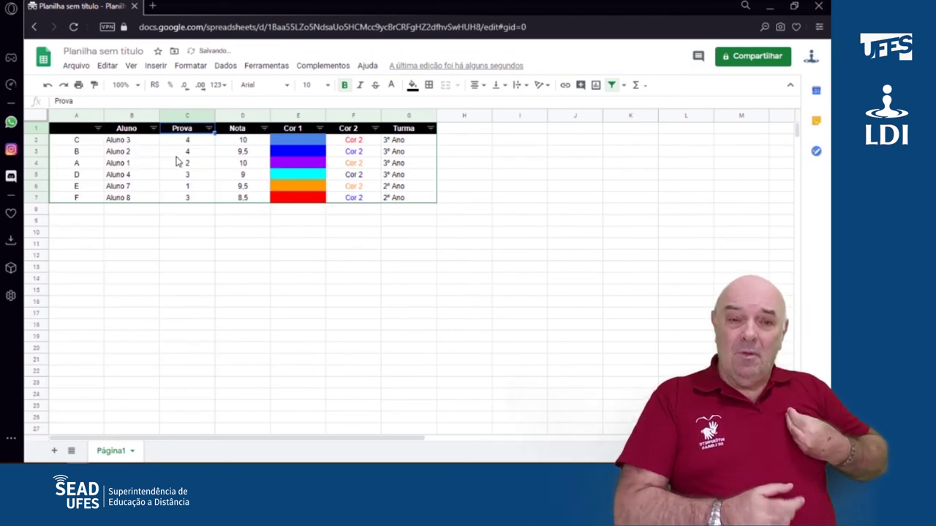
# Filter the Prova column by values to hide the rows with the value 1
pyautogui.click(209, 129)
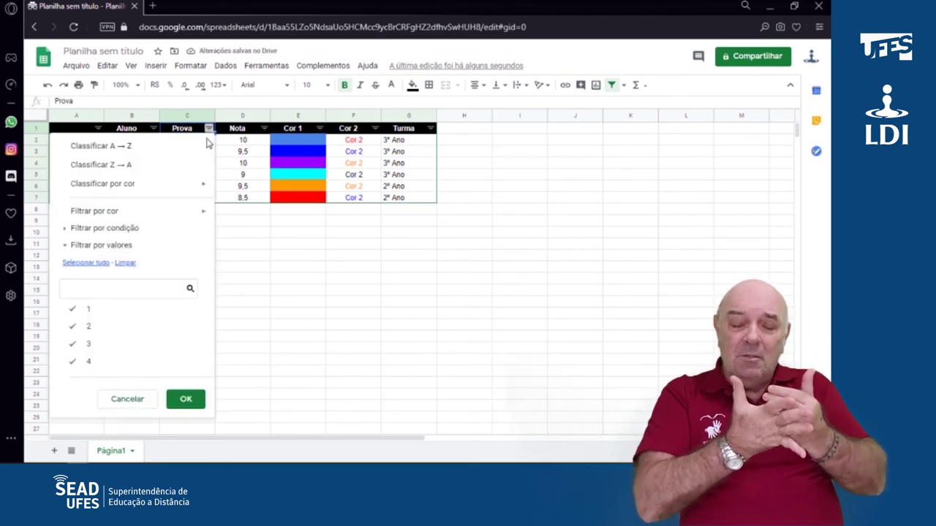
pyautogui.click(88, 309)
pyautogui.click(187, 399)
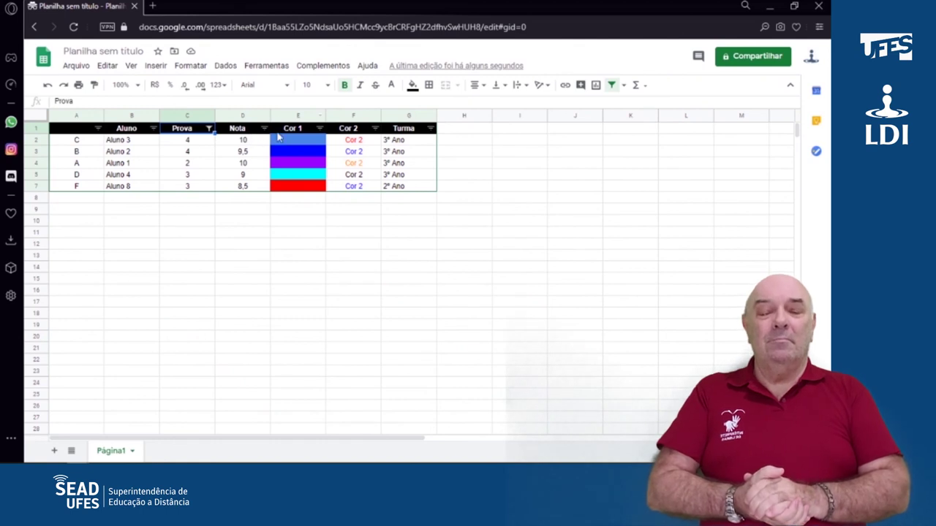
# Reselect all values in the Prova column's filter to bring back the hidden rows
pyautogui.click(209, 129)
pyautogui.click(109, 265)
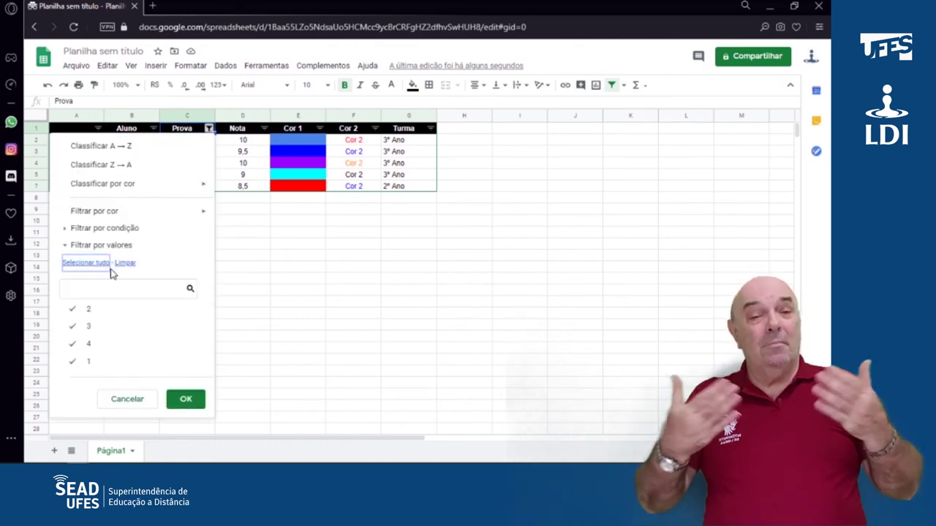
pyautogui.click(185, 400)
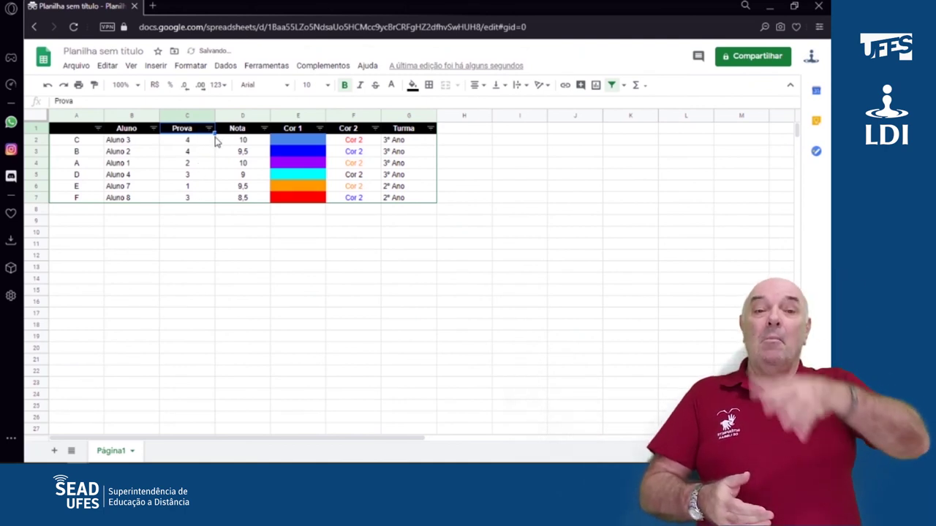